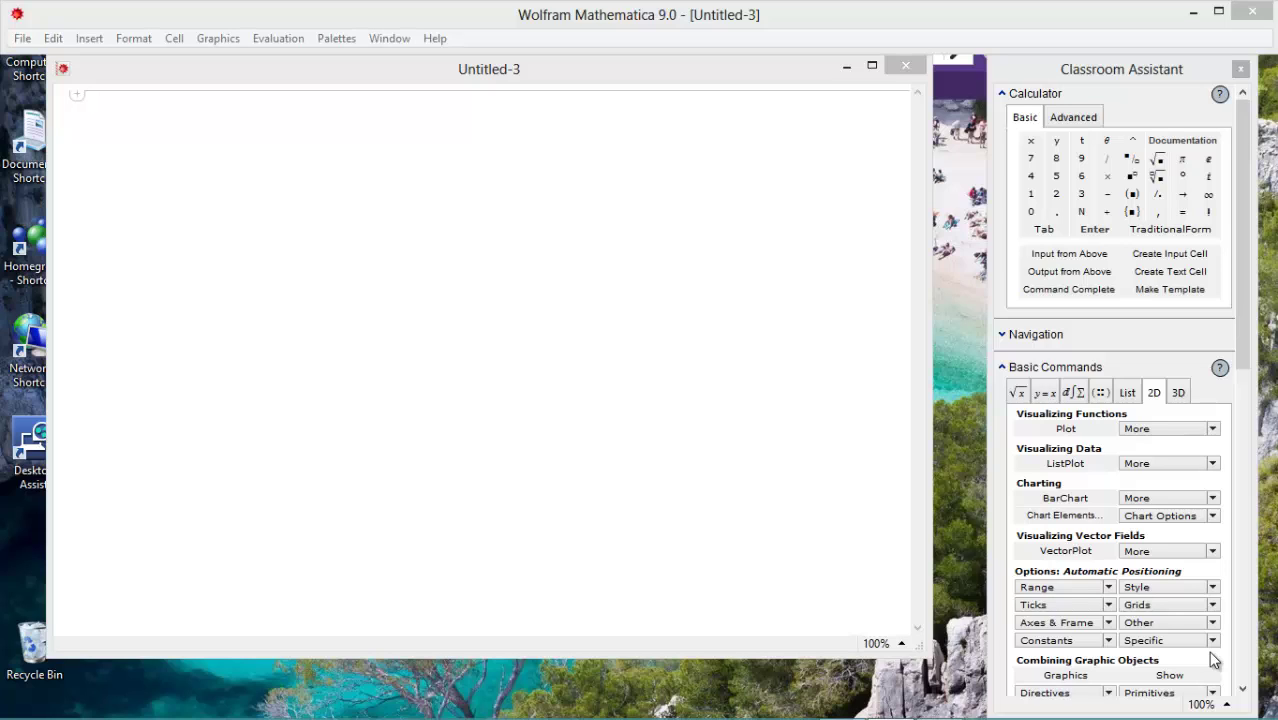
Insert a Plot template and enter the function x^2+3x-5 with the calculator buttons
click(1066, 429)
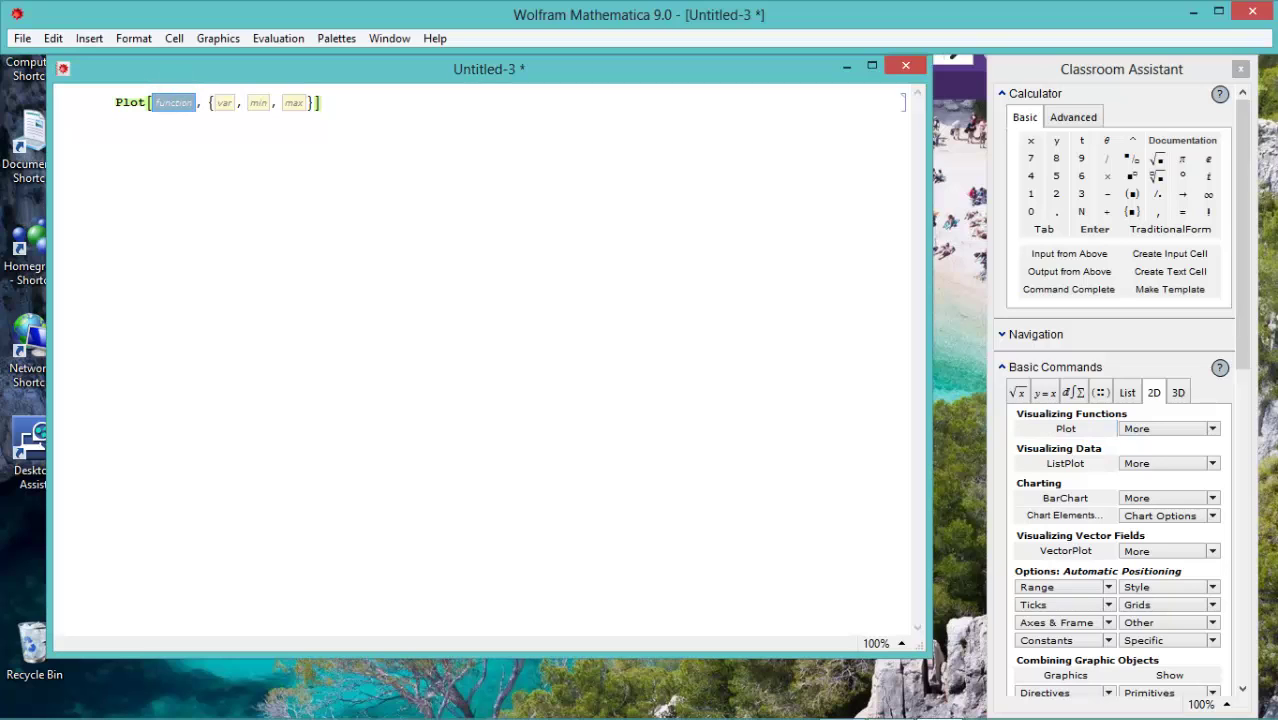
click(1031, 141)
click(1132, 140)
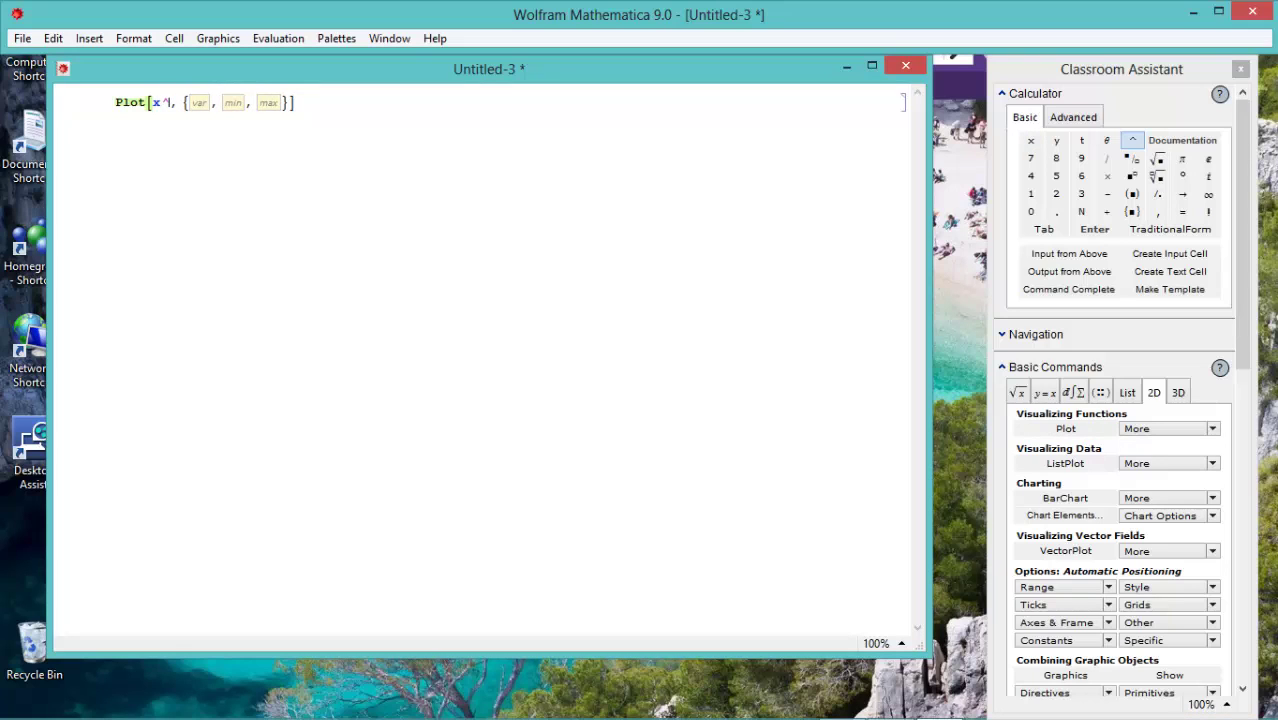
click(1056, 193)
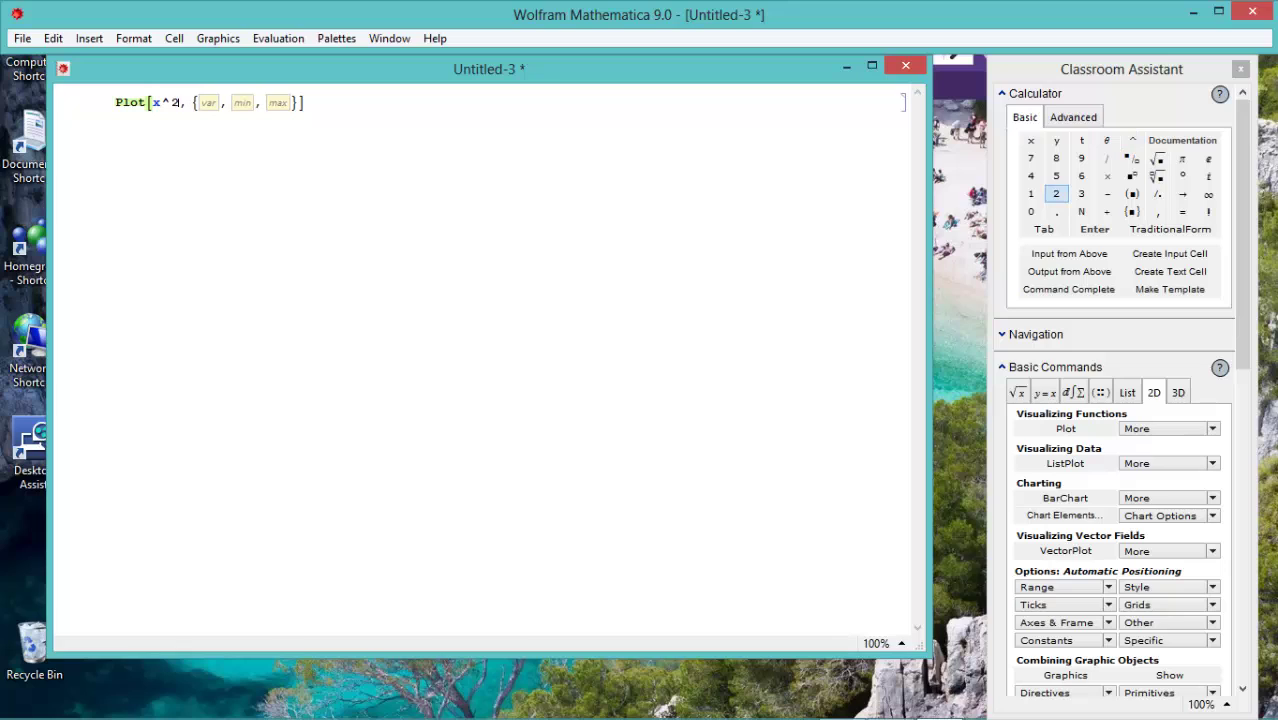
click(1106, 211)
click(1081, 193)
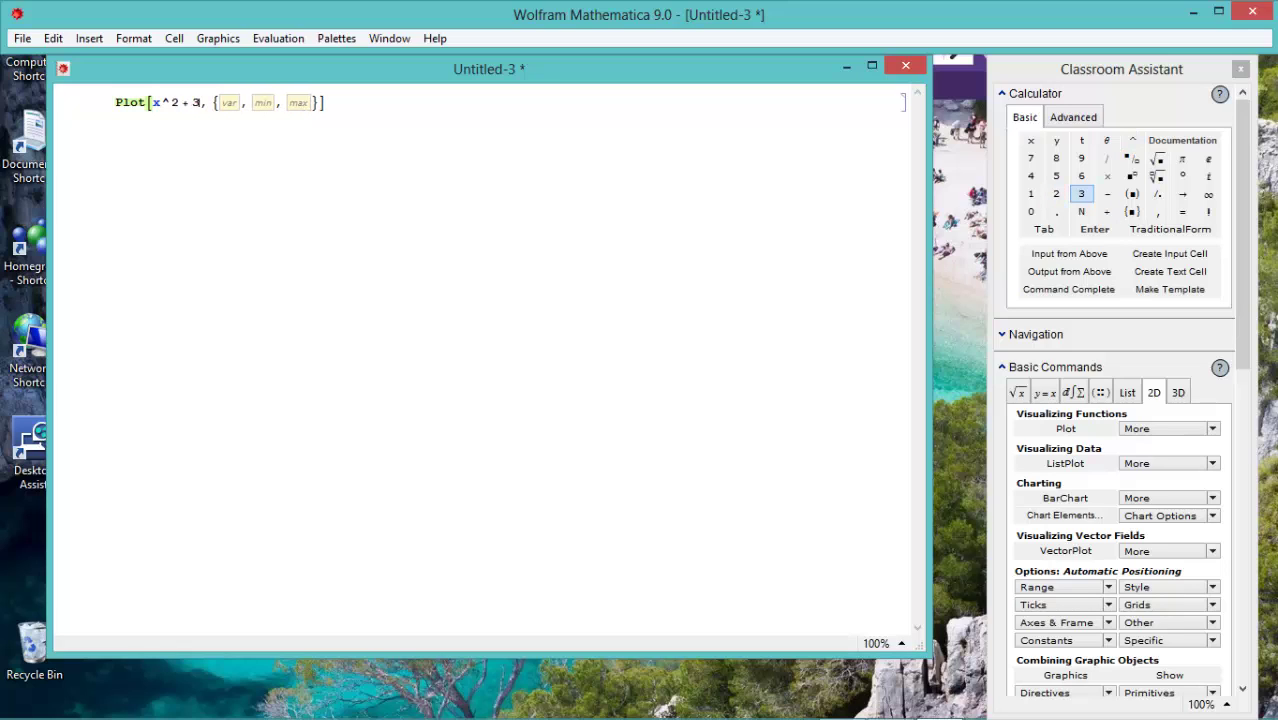
click(1030, 140)
click(1106, 193)
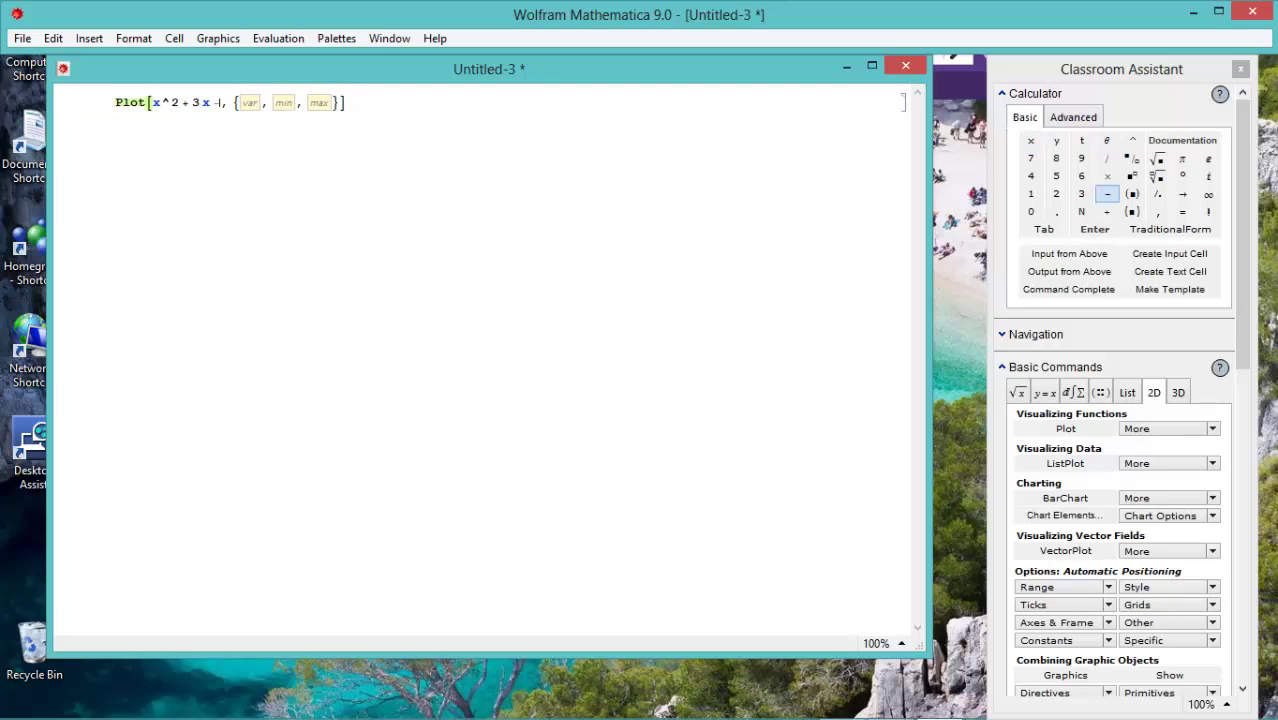
click(1056, 176)
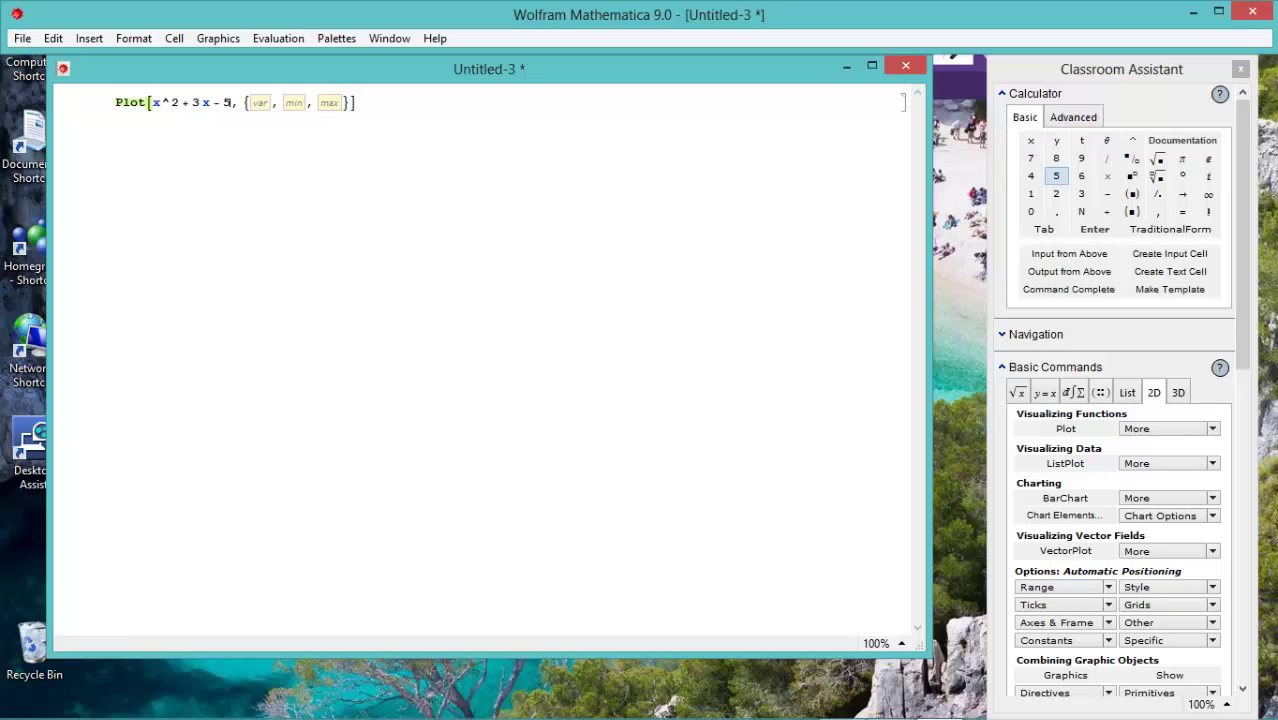
Set the plot variable x with range -2 to 7 and evaluate the parabola
key(Tab)
click(1030, 140)
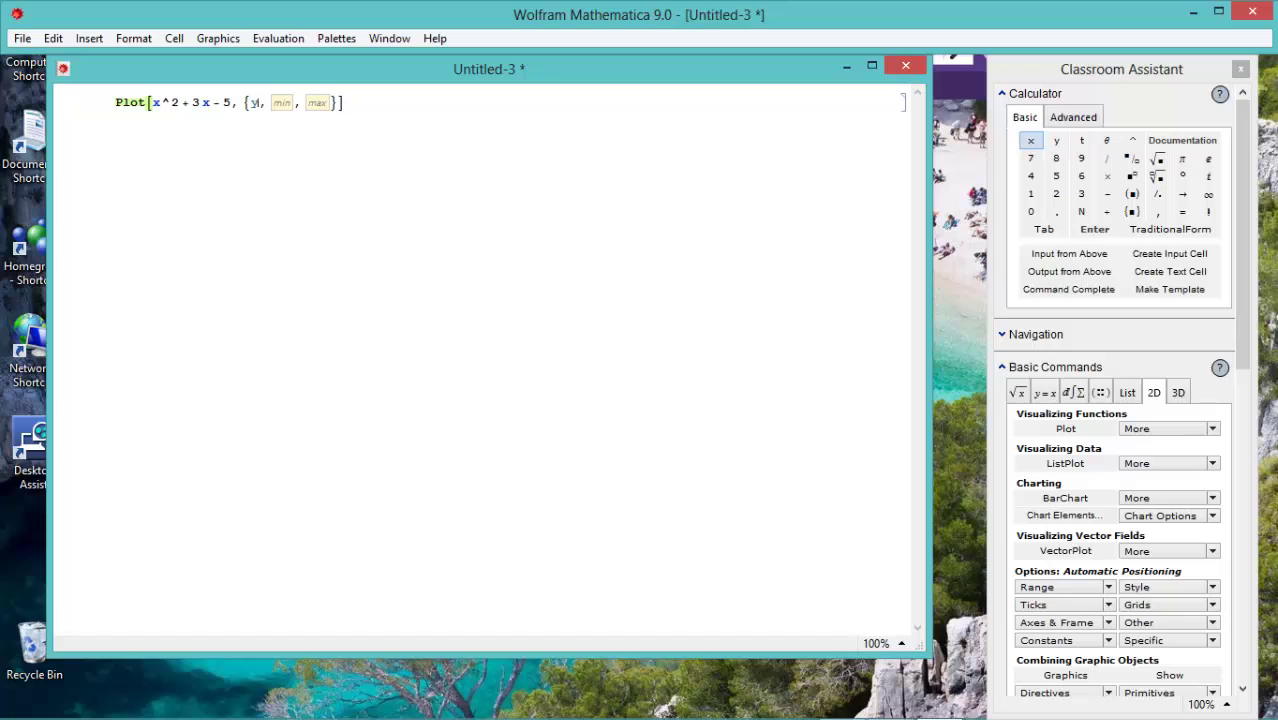
key(BackSpace)
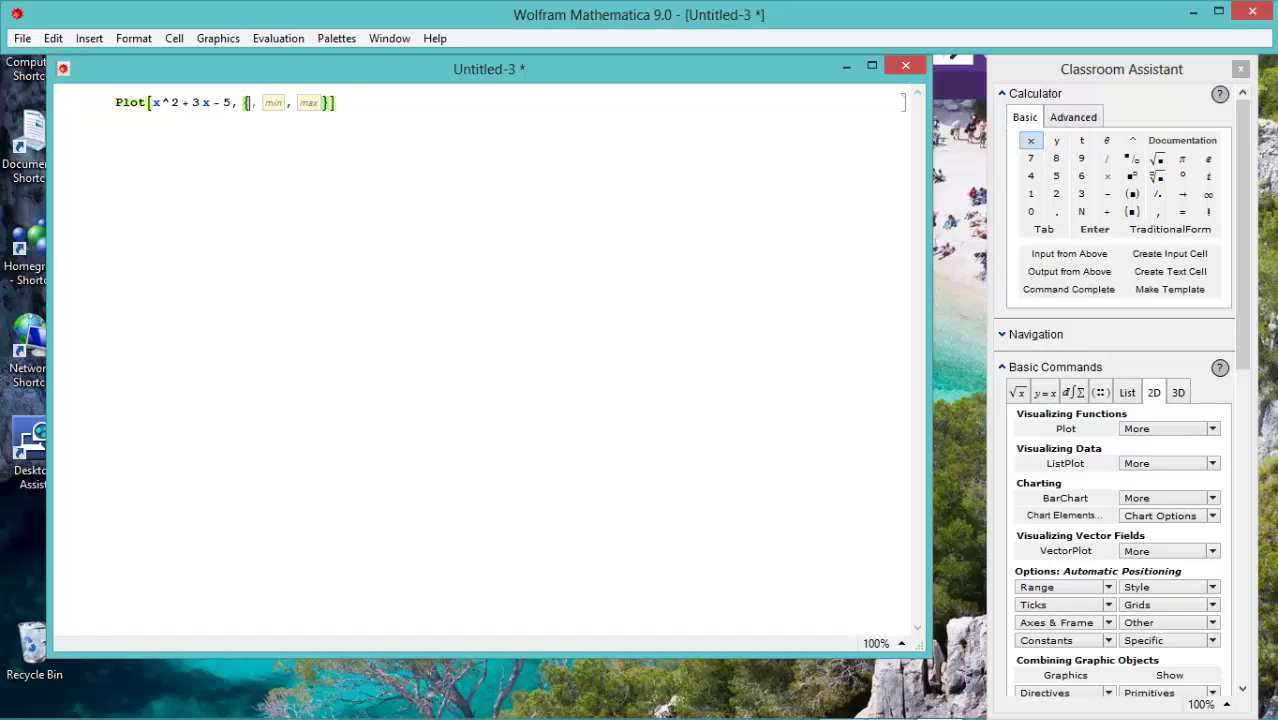
text(x)
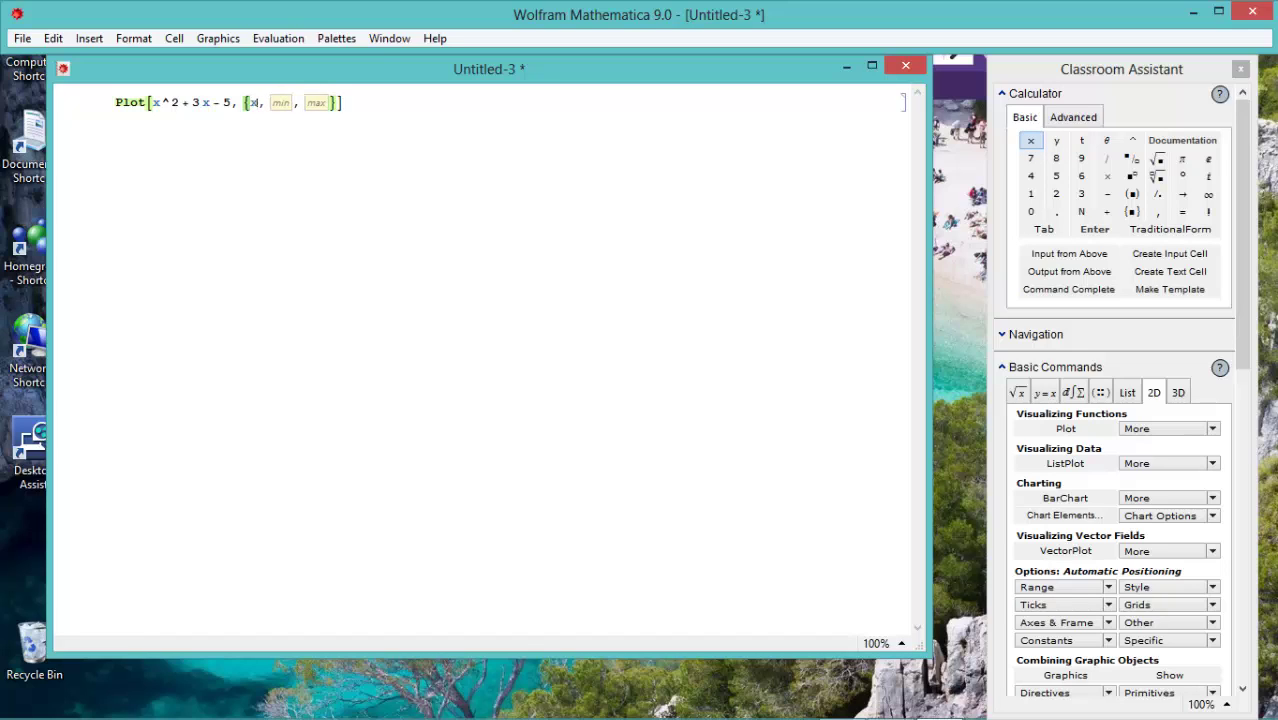
key(Tab)
click(1107, 193)
click(1056, 193)
key(Tab)
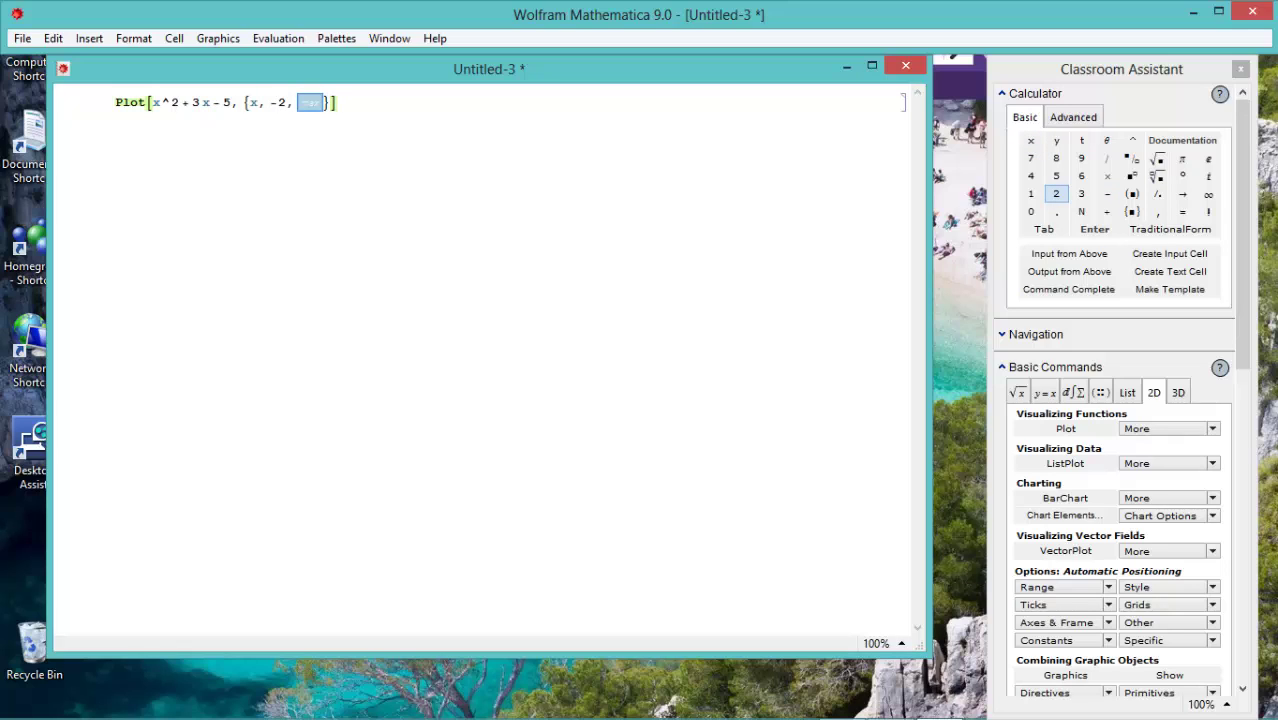
click(1031, 158)
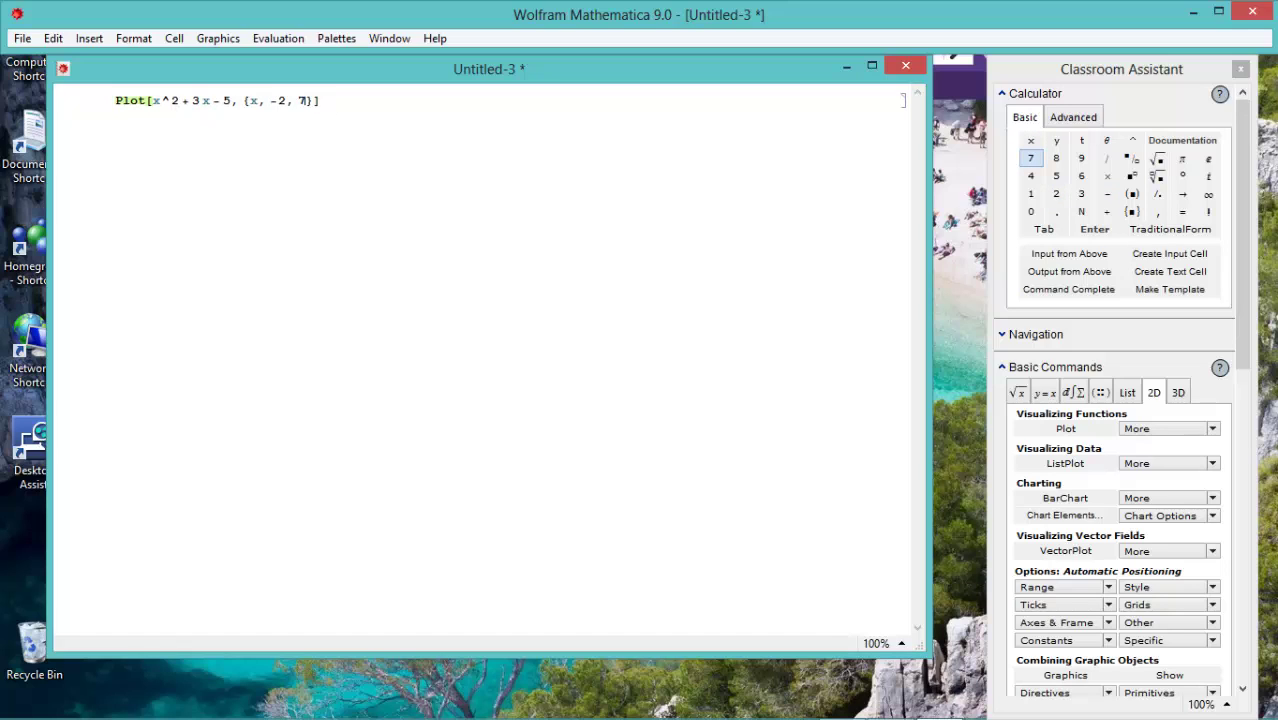
click(341, 104)
click(1094, 229)
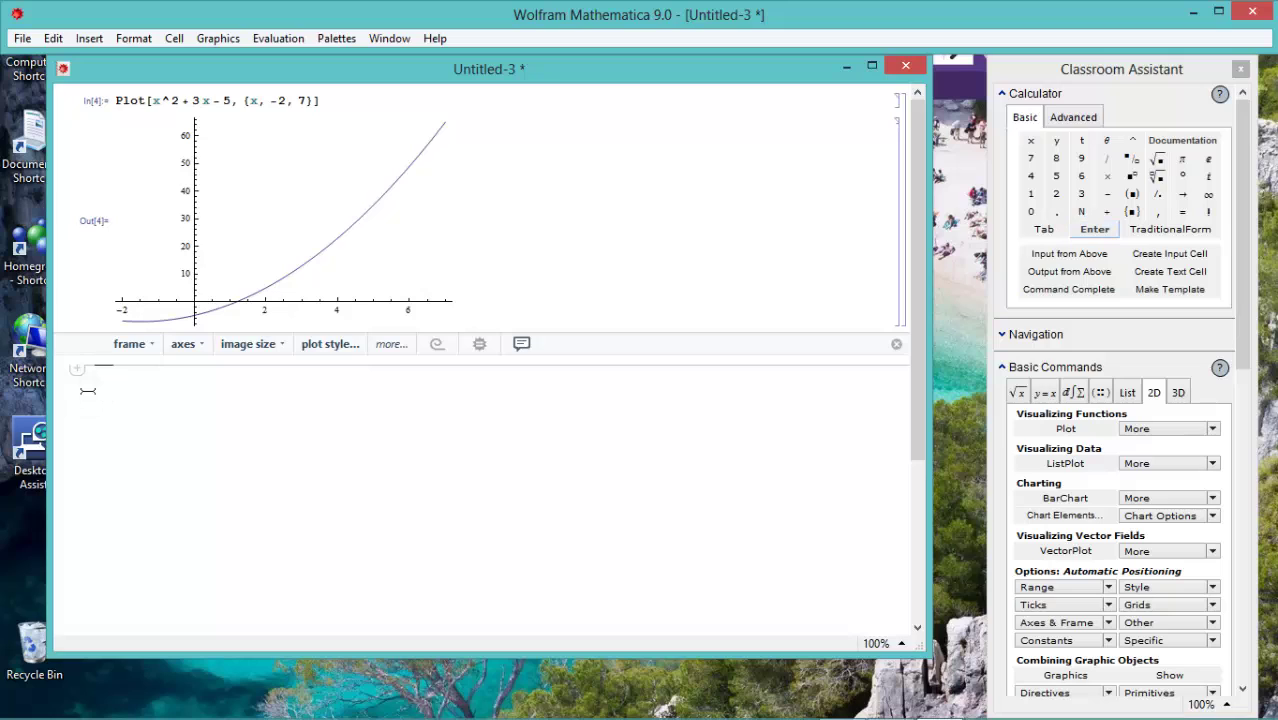
Start a new Plot template in a fresh cell with the function Sin[2x-3]
click(1073, 117)
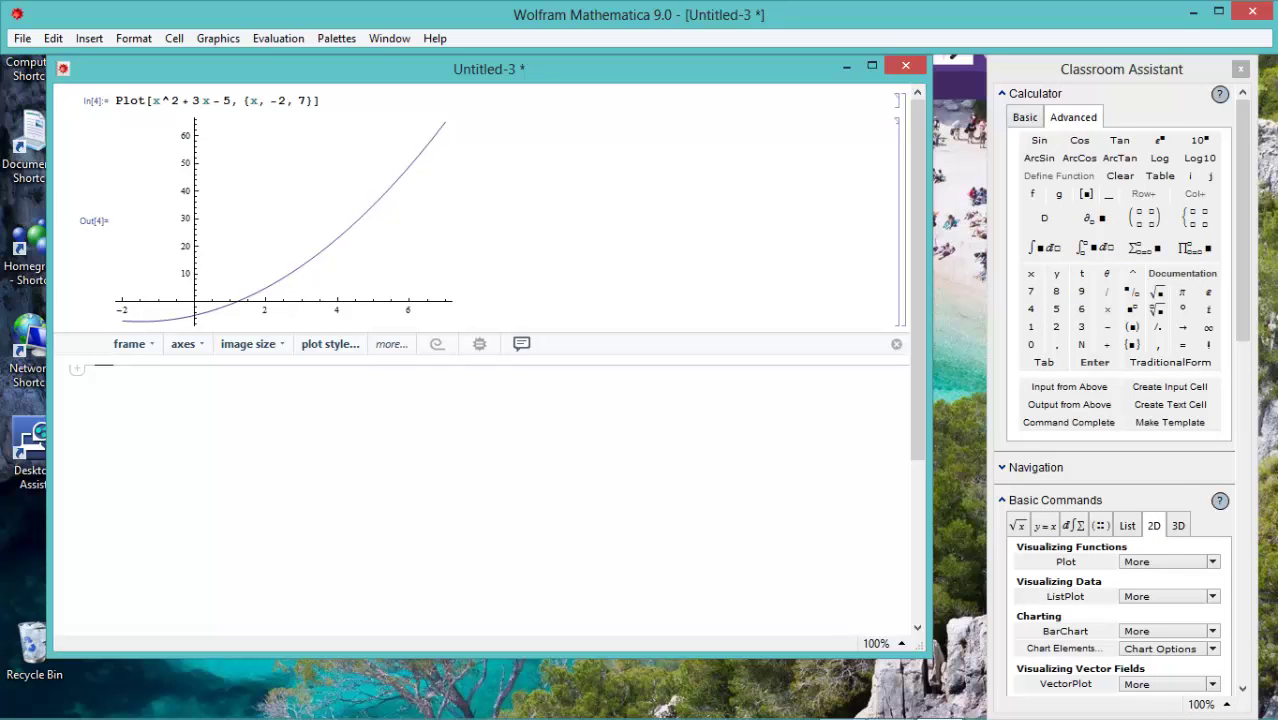
click(1065, 561)
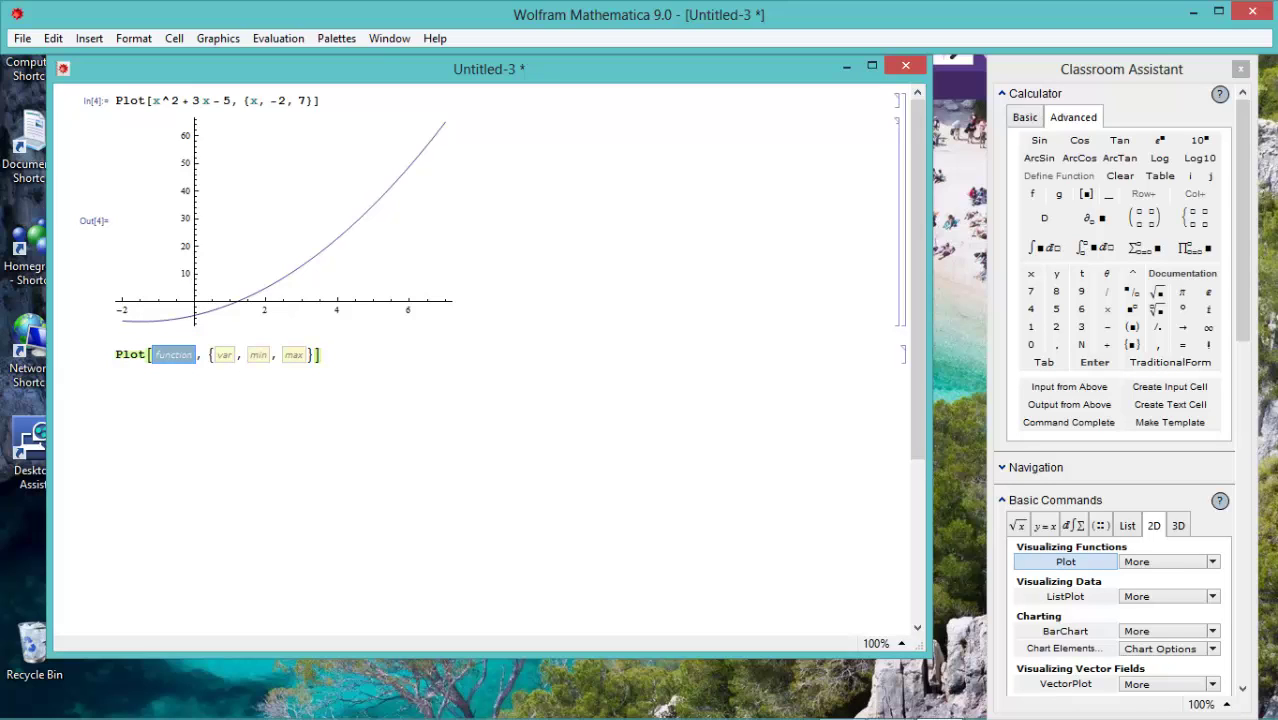
click(1039, 140)
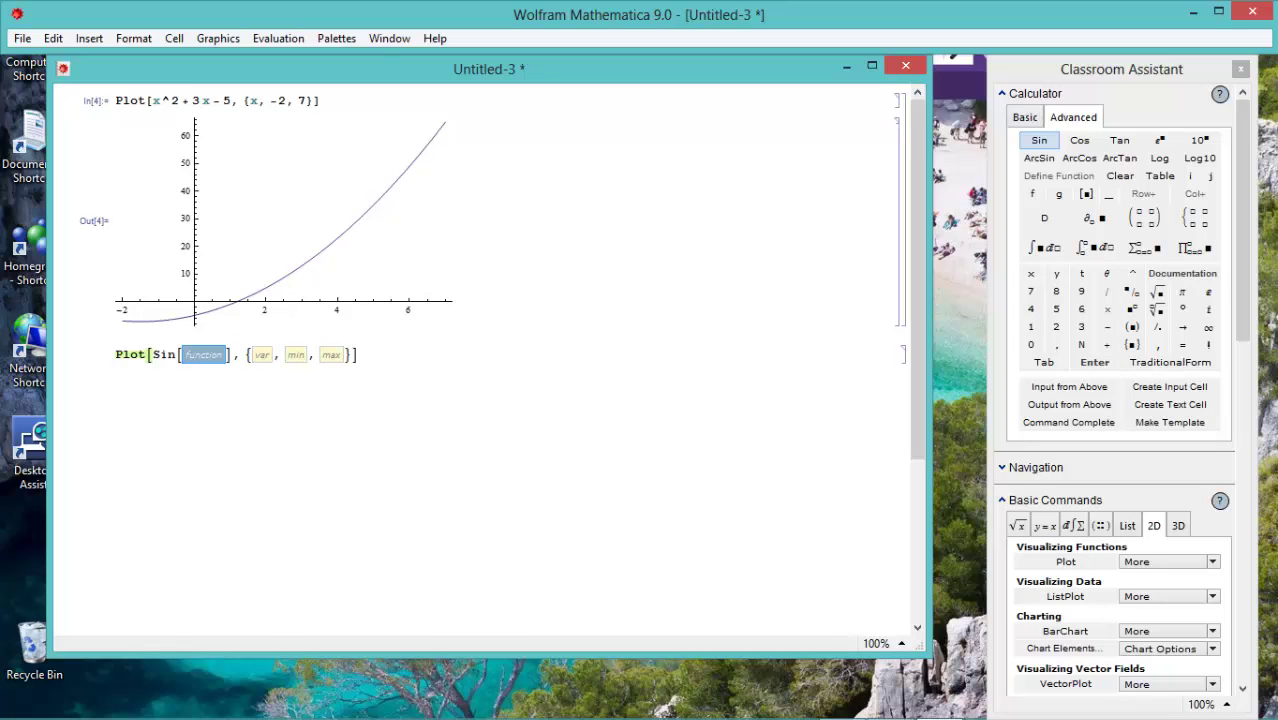
click(1055, 327)
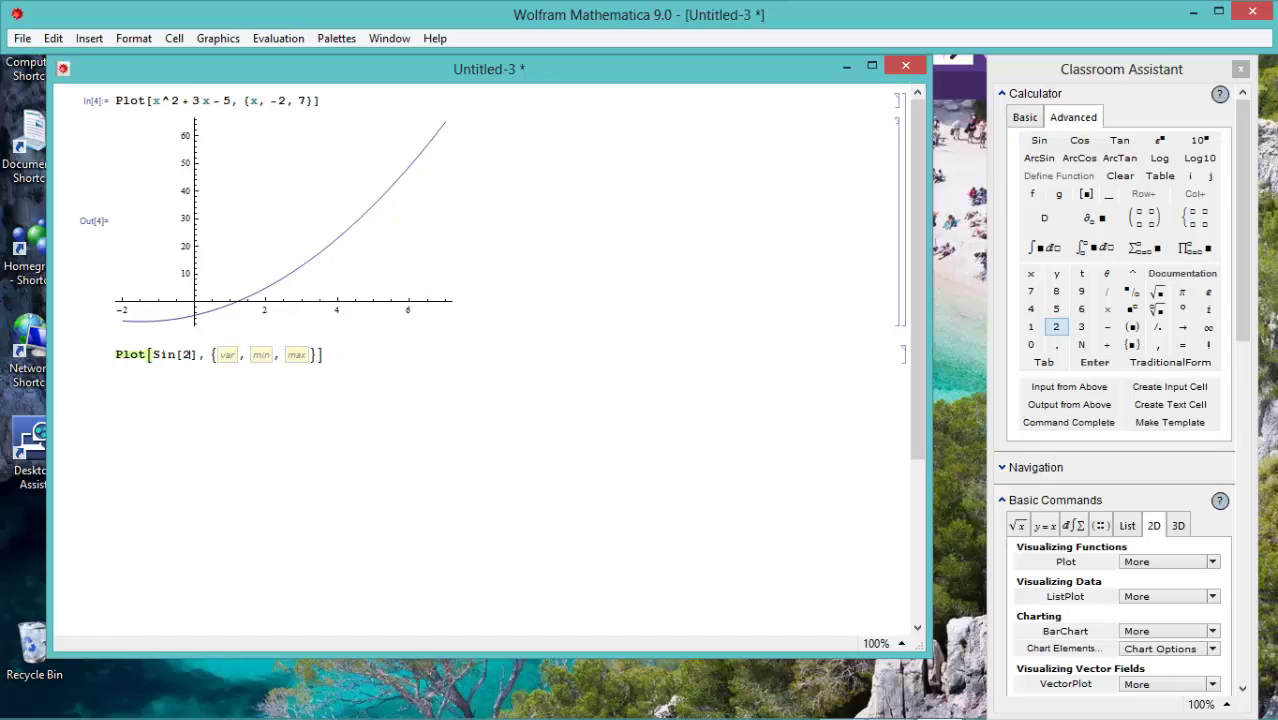
click(1031, 273)
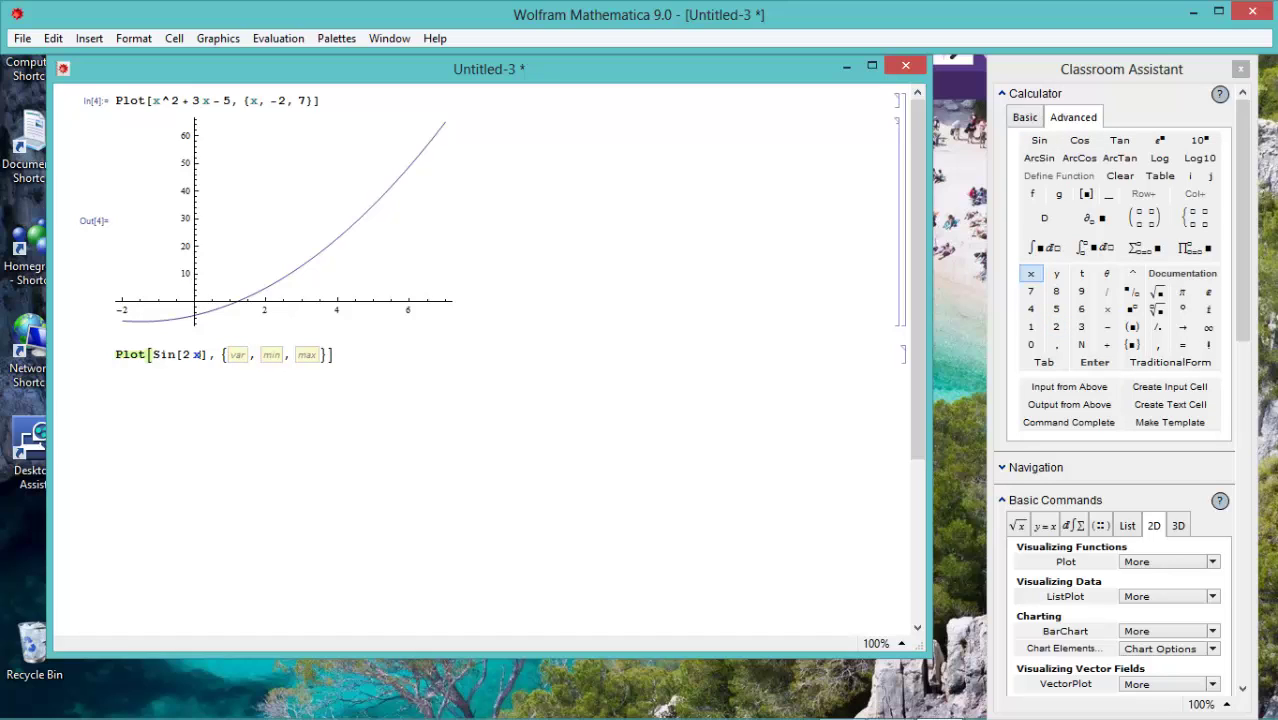
click(1107, 327)
click(1081, 327)
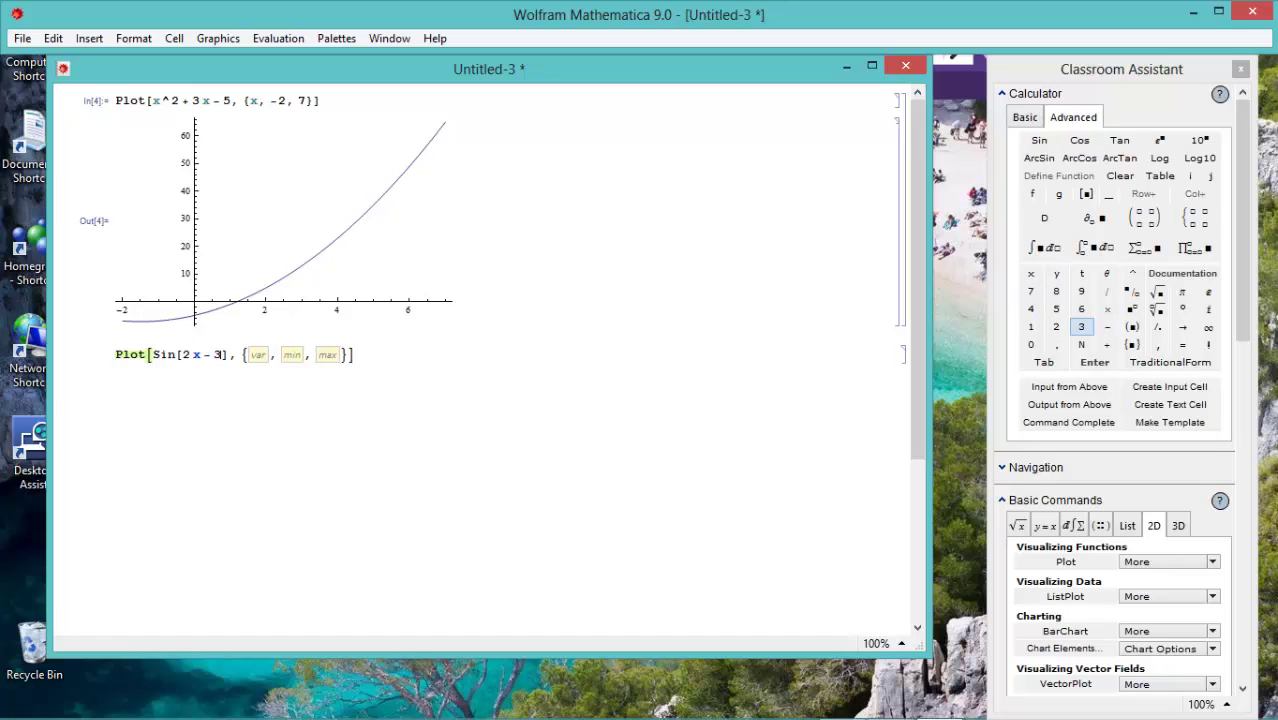
Set the plot range x from -4 to 6 and evaluate the sine plot
key(Tab)
click(1031, 273)
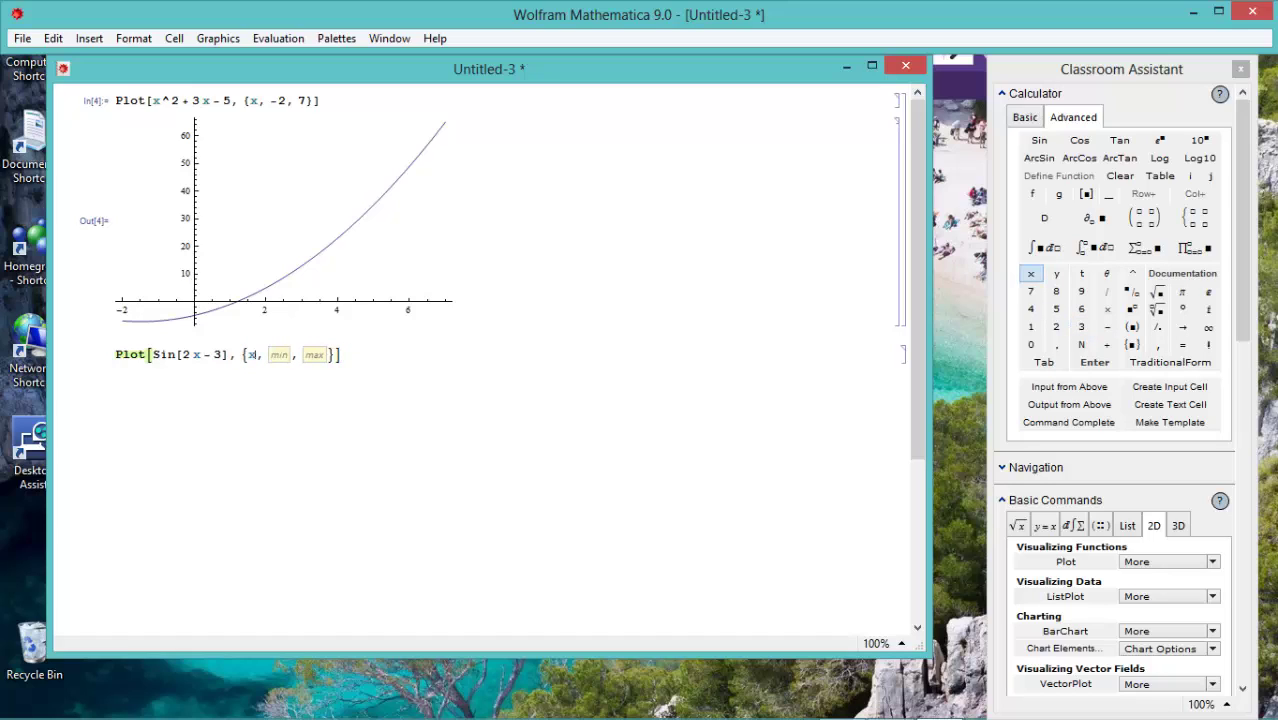
key(Tab)
click(1107, 327)
click(1031, 309)
key(Tab)
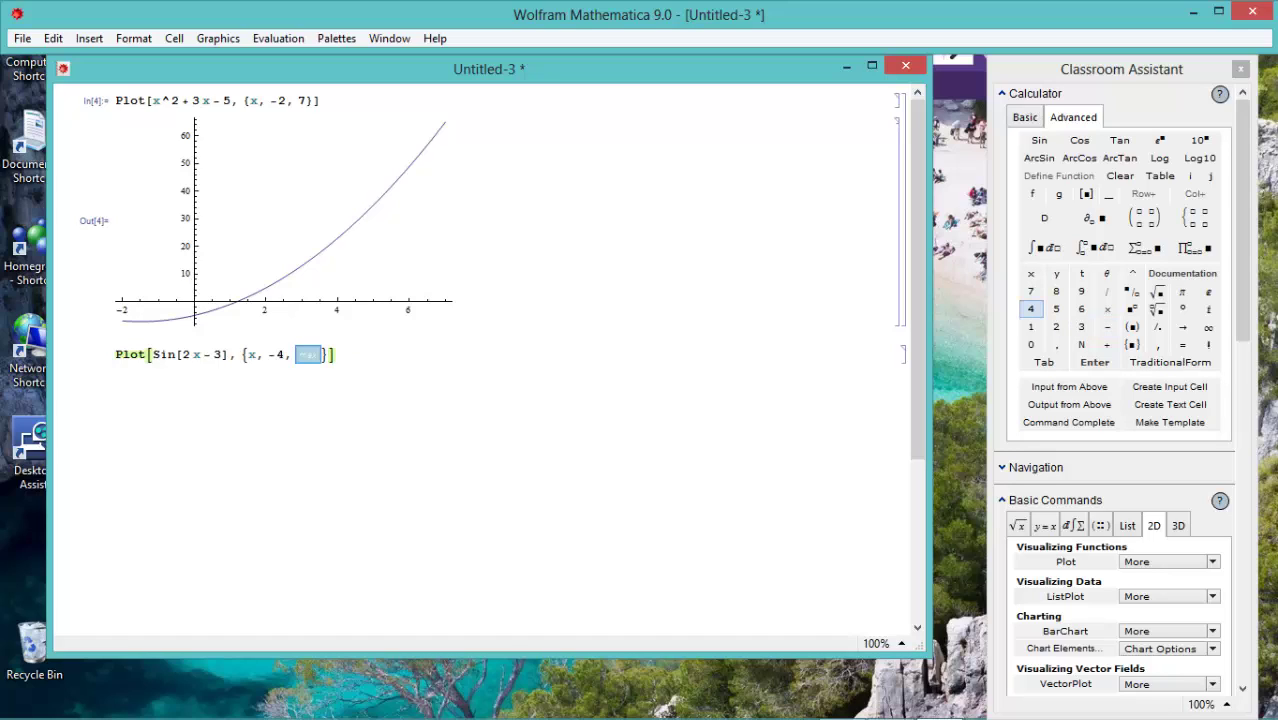
click(1081, 309)
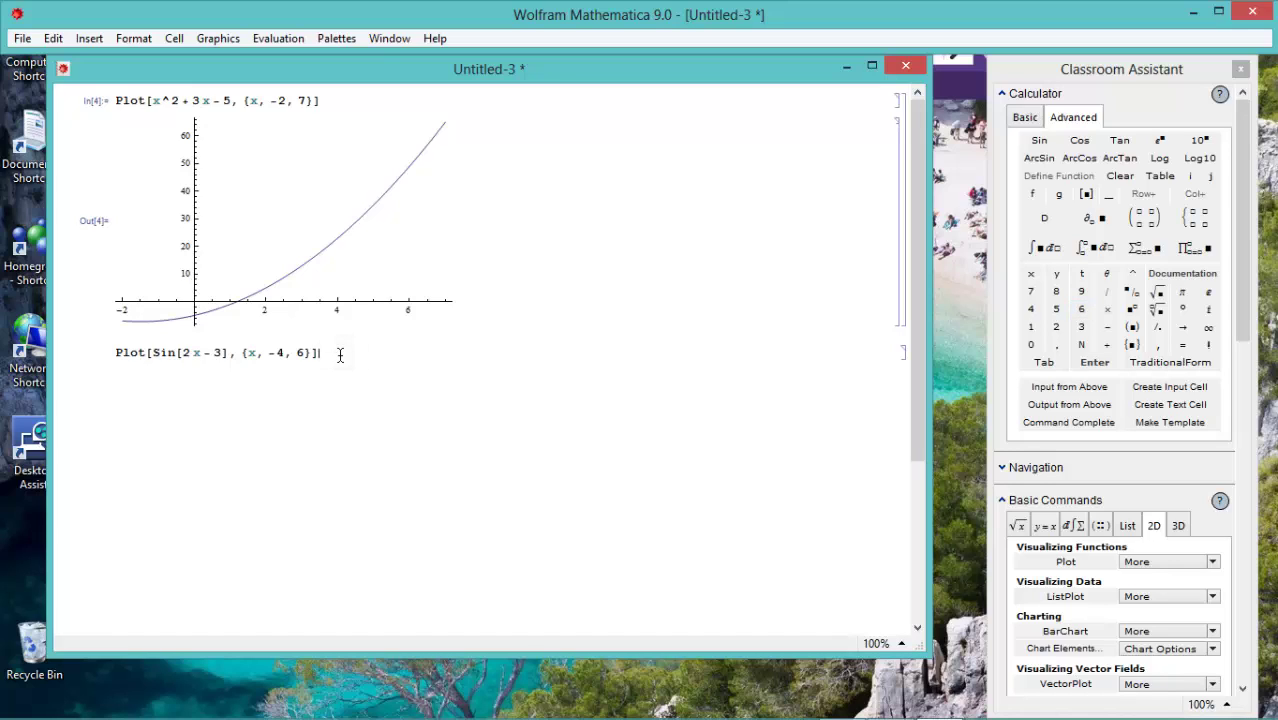
key(shift+Return)
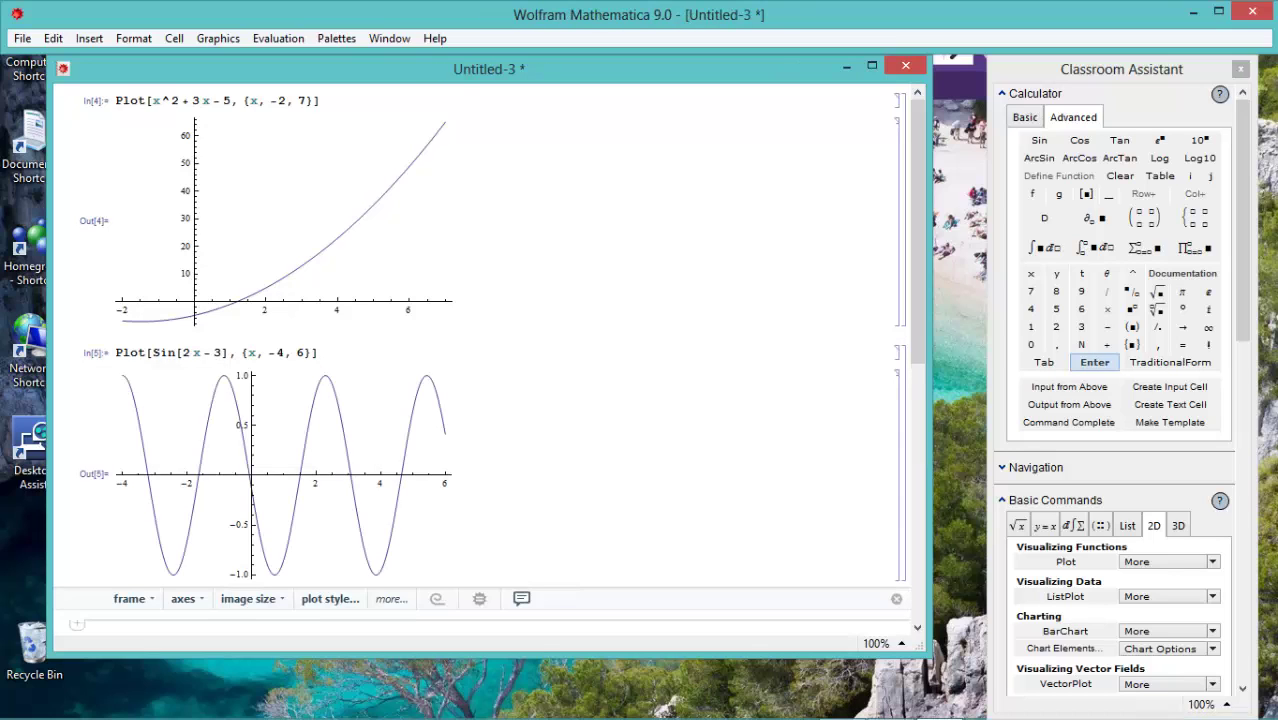
scroll(104, 456, down, 4)
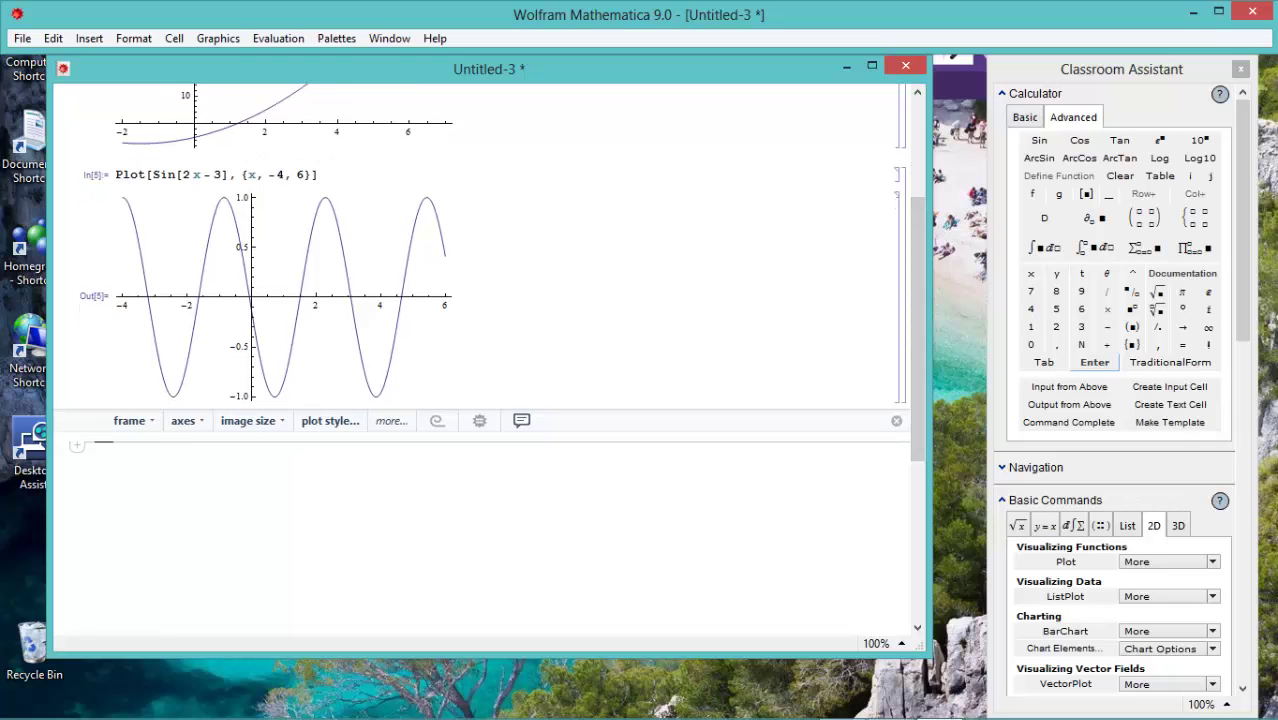
Insert a Solve template and enter the left side x^2+3x+15
click(1045, 525)
scroll(1120, 400, down, 3)
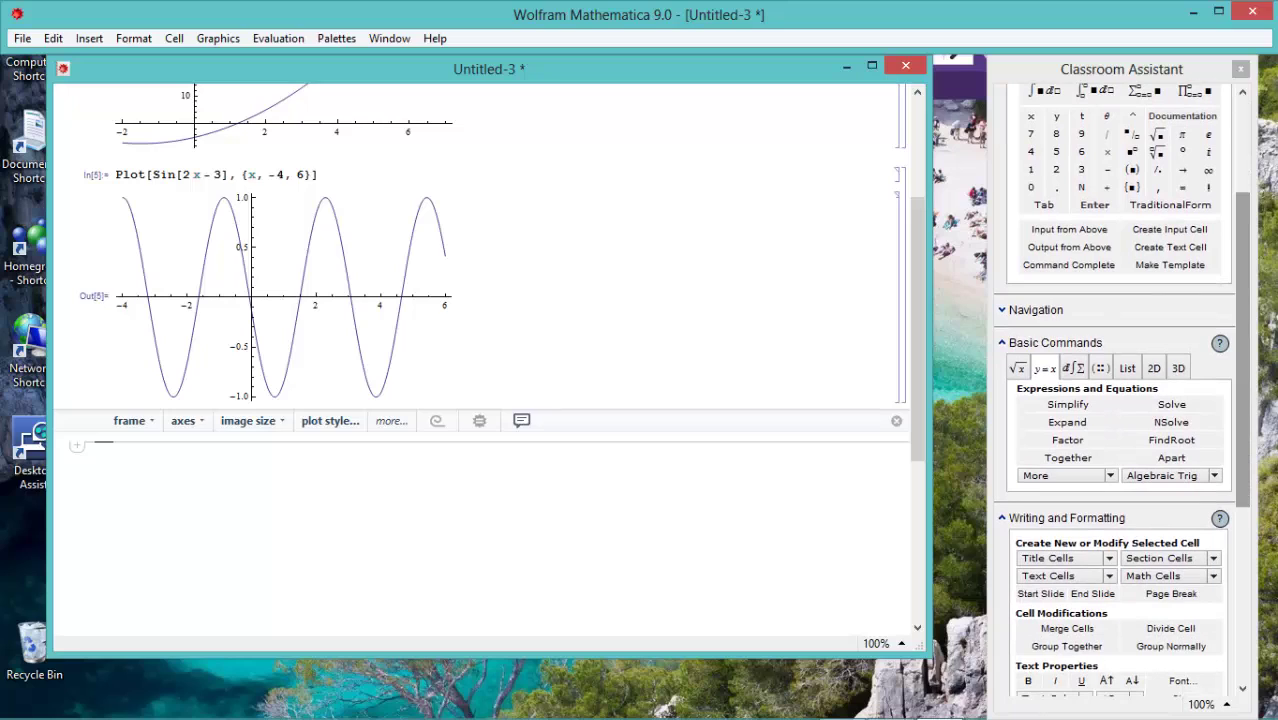
click(1171, 404)
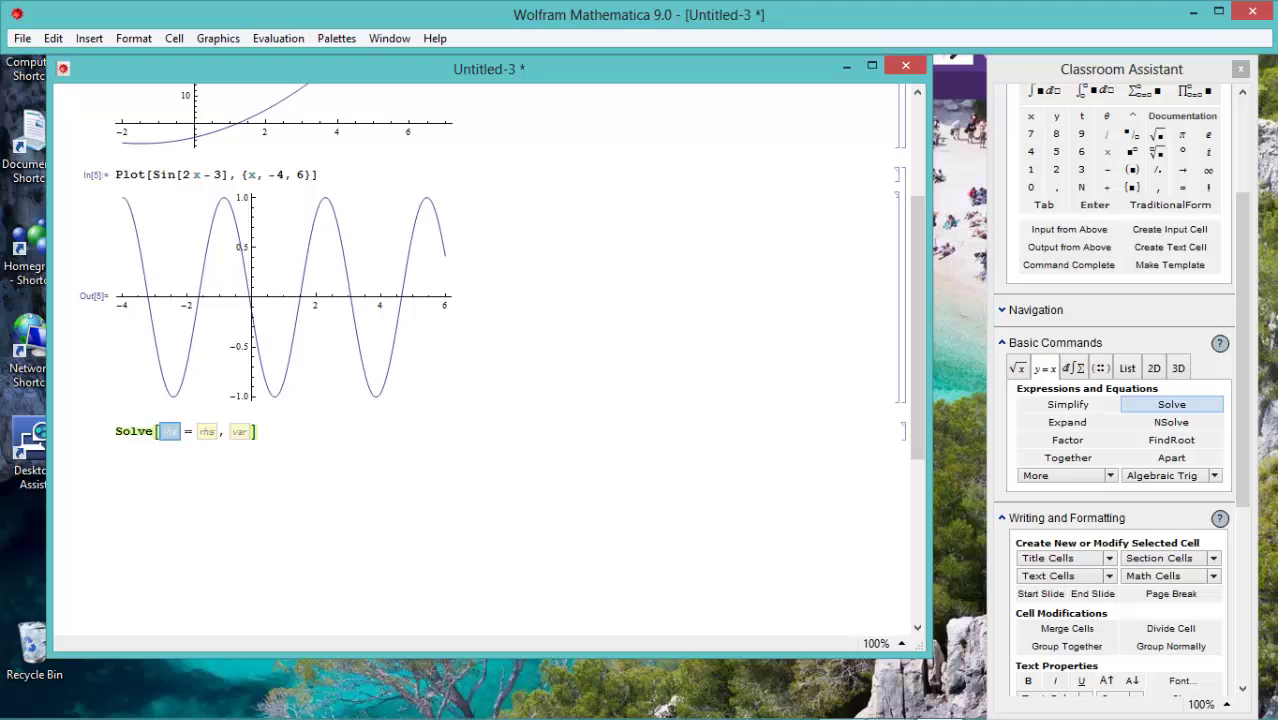
scroll(1120, 400, up, 2)
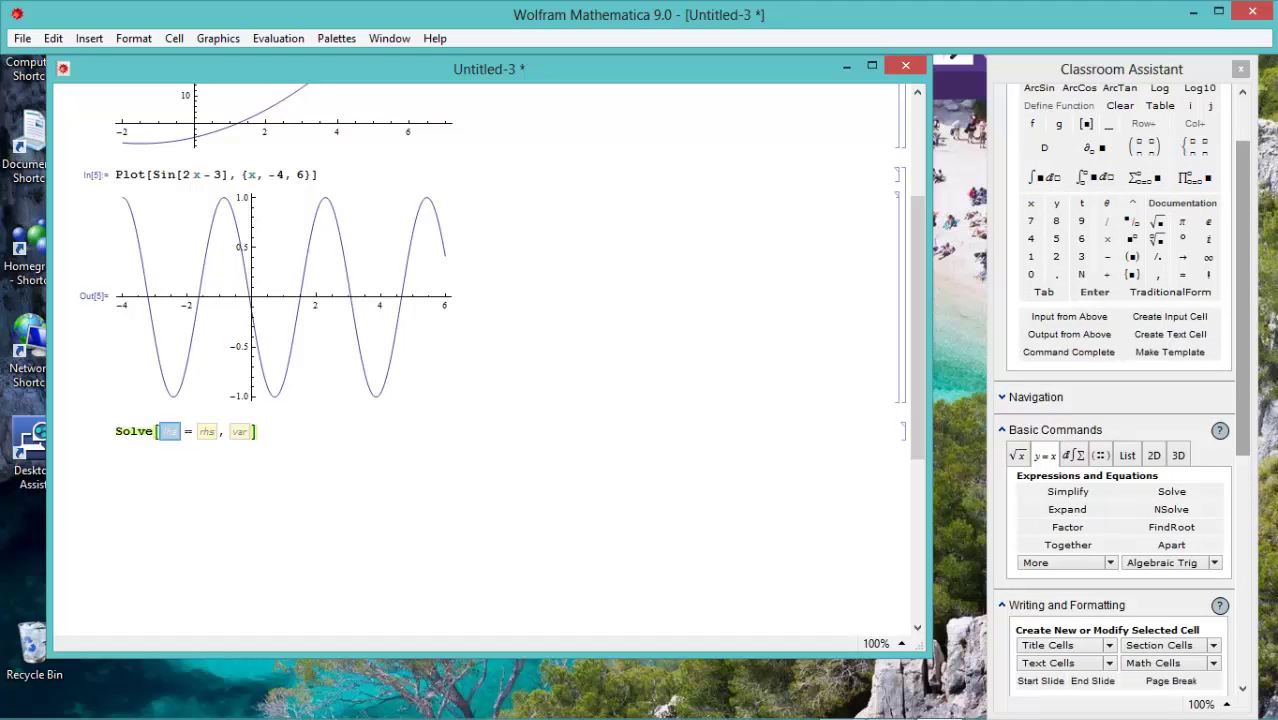
click(1031, 203)
click(1131, 203)
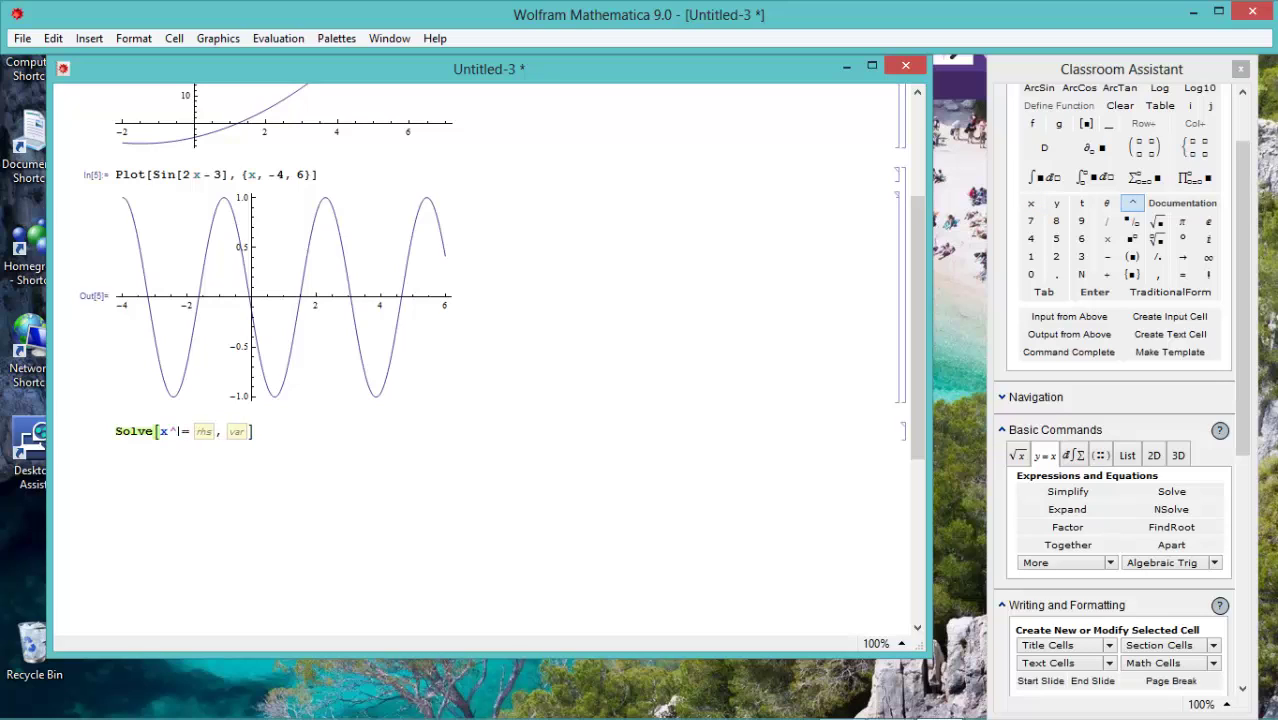
click(1055, 256)
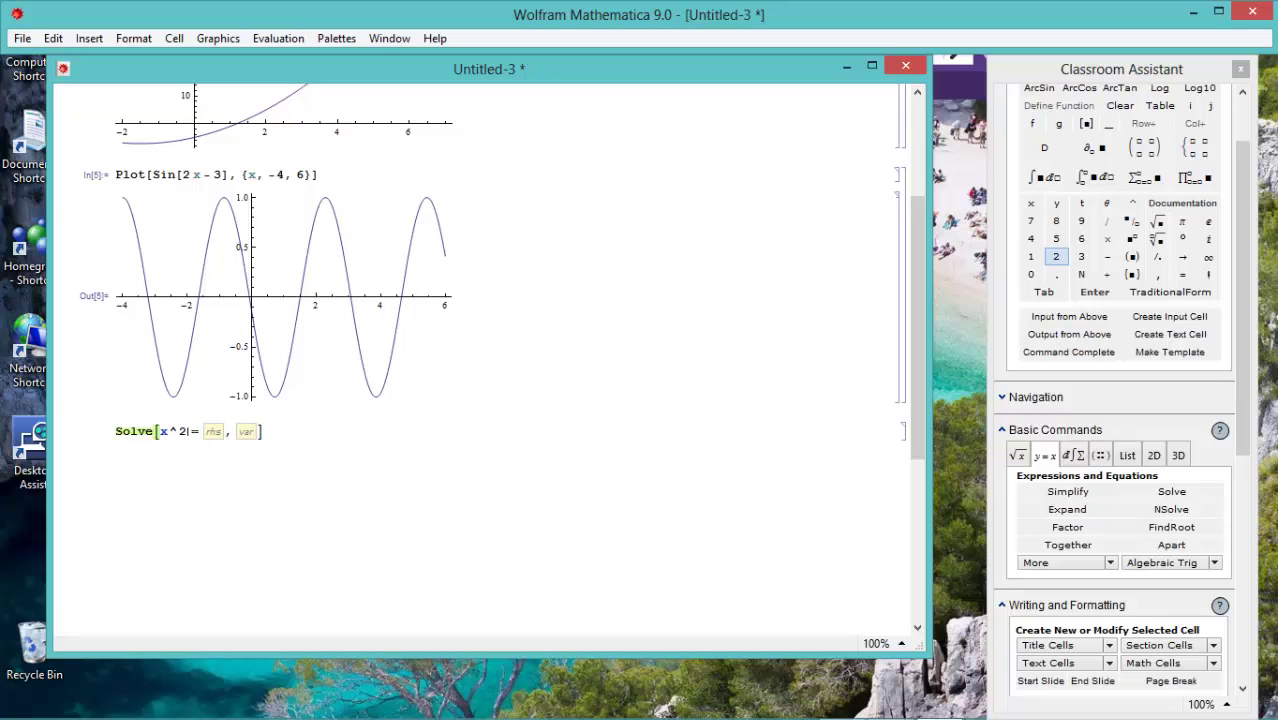
click(1106, 274)
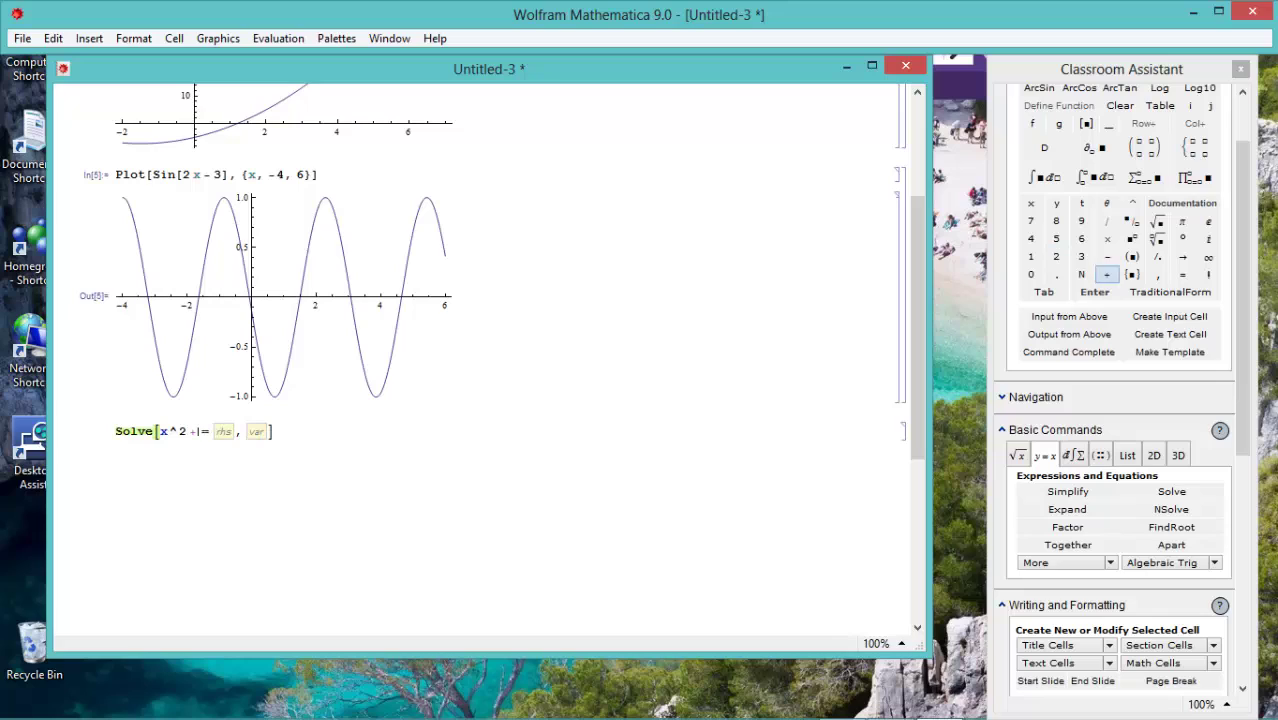
click(1081, 256)
click(1031, 203)
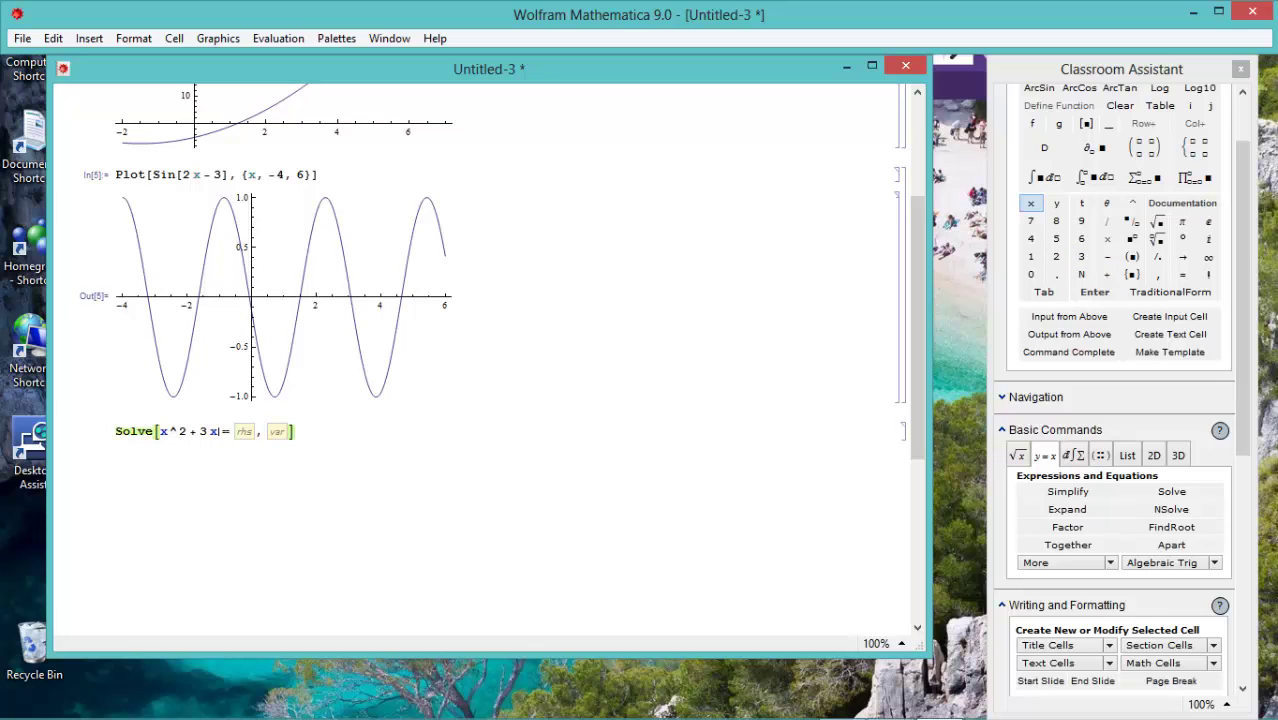
click(1106, 274)
click(1031, 256)
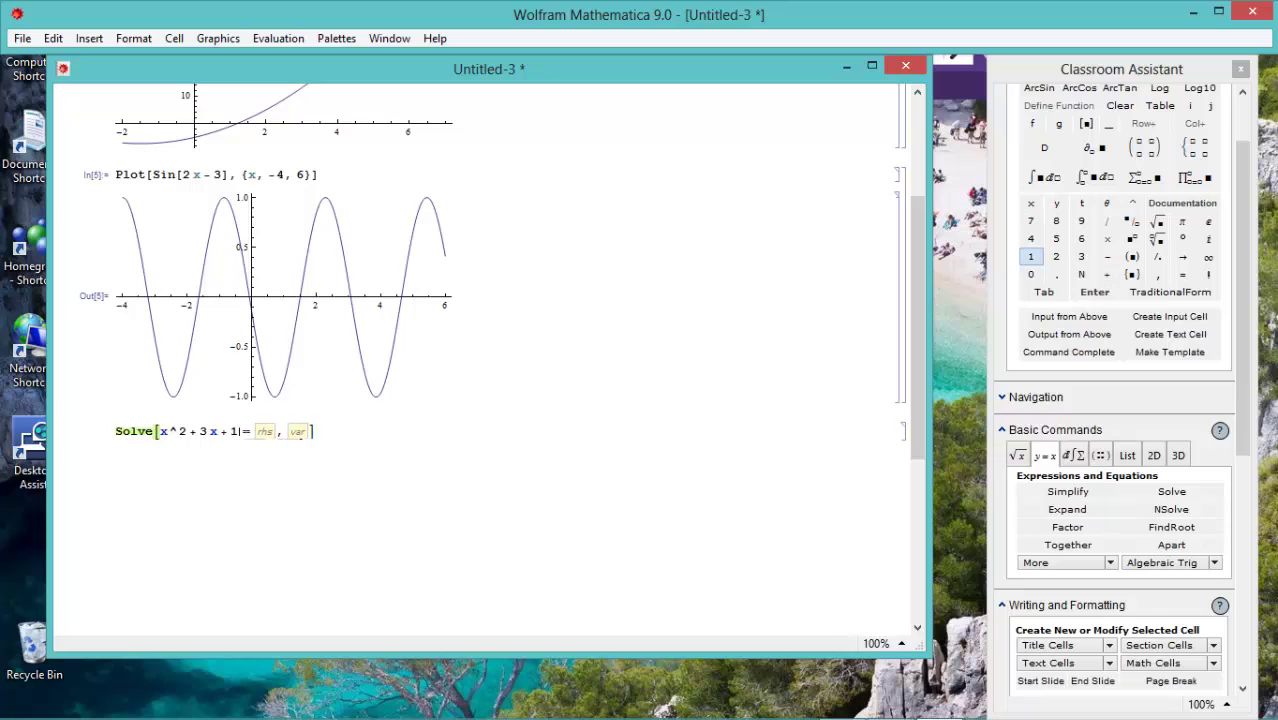
click(1056, 238)
Complete the equation as ==0, solve for x, and evaluate it
key(Tab)
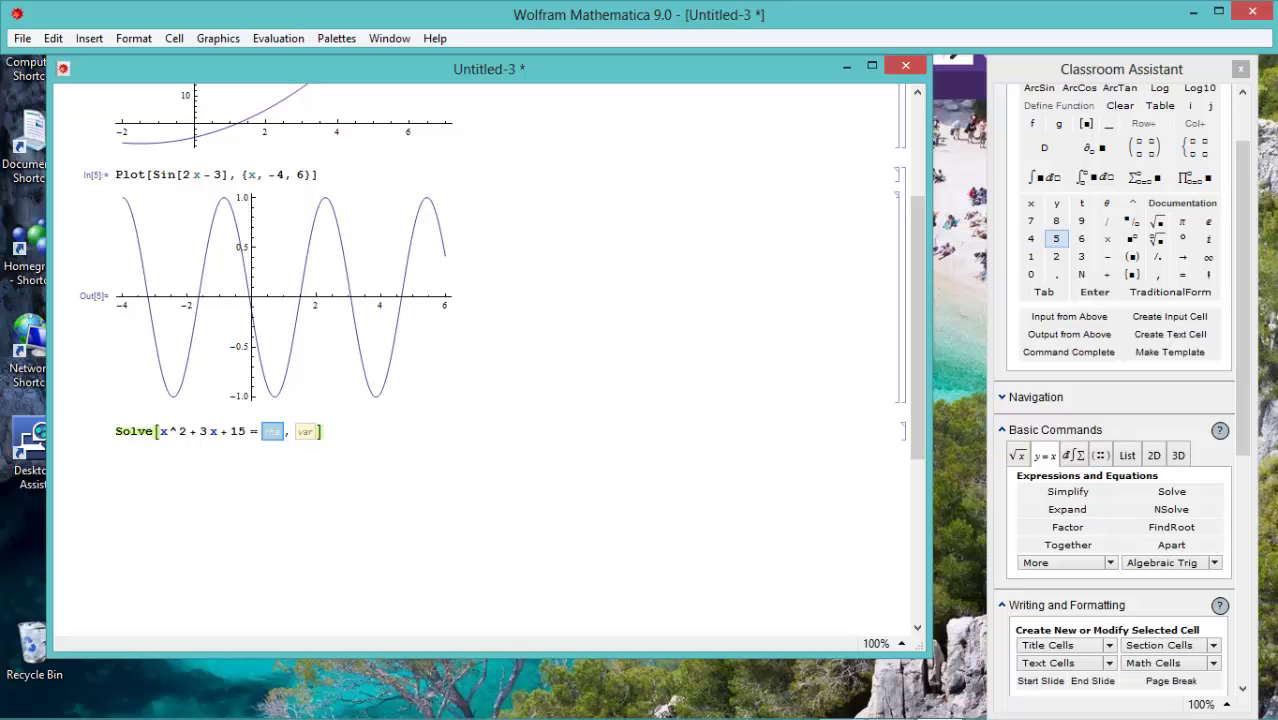
click(1031, 274)
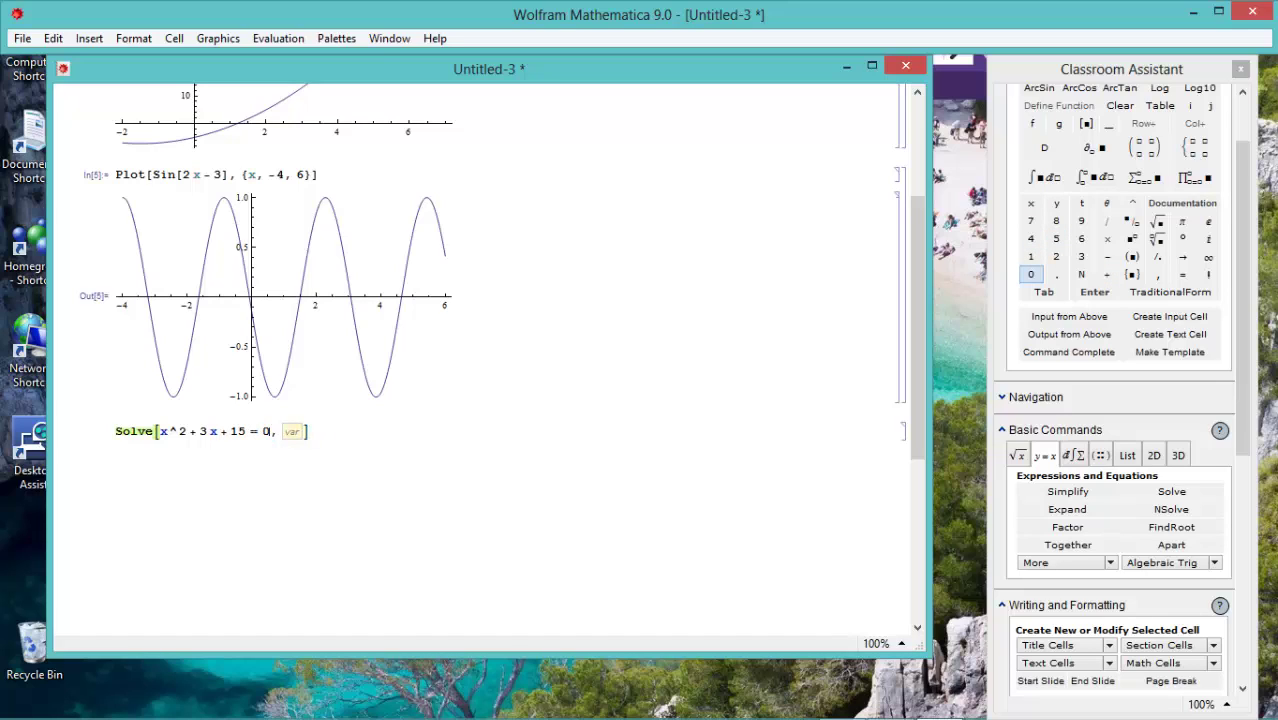
key(Tab)
click(1031, 203)
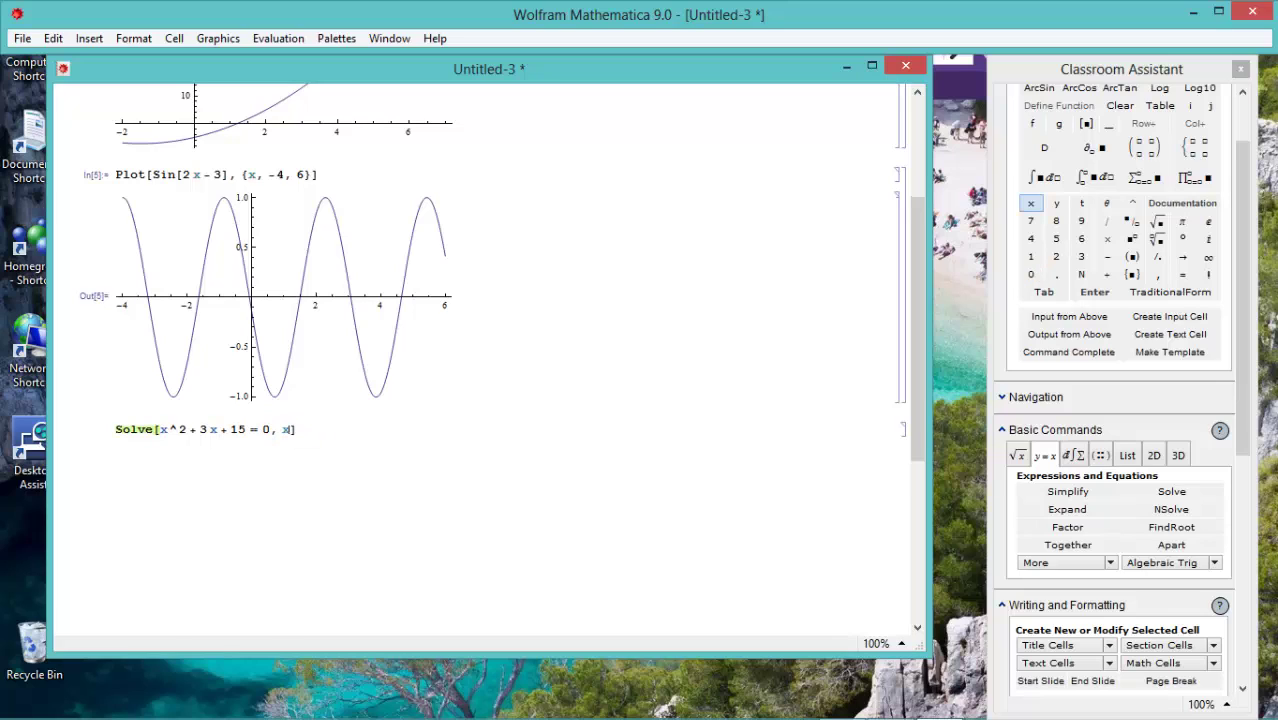
click(307, 436)
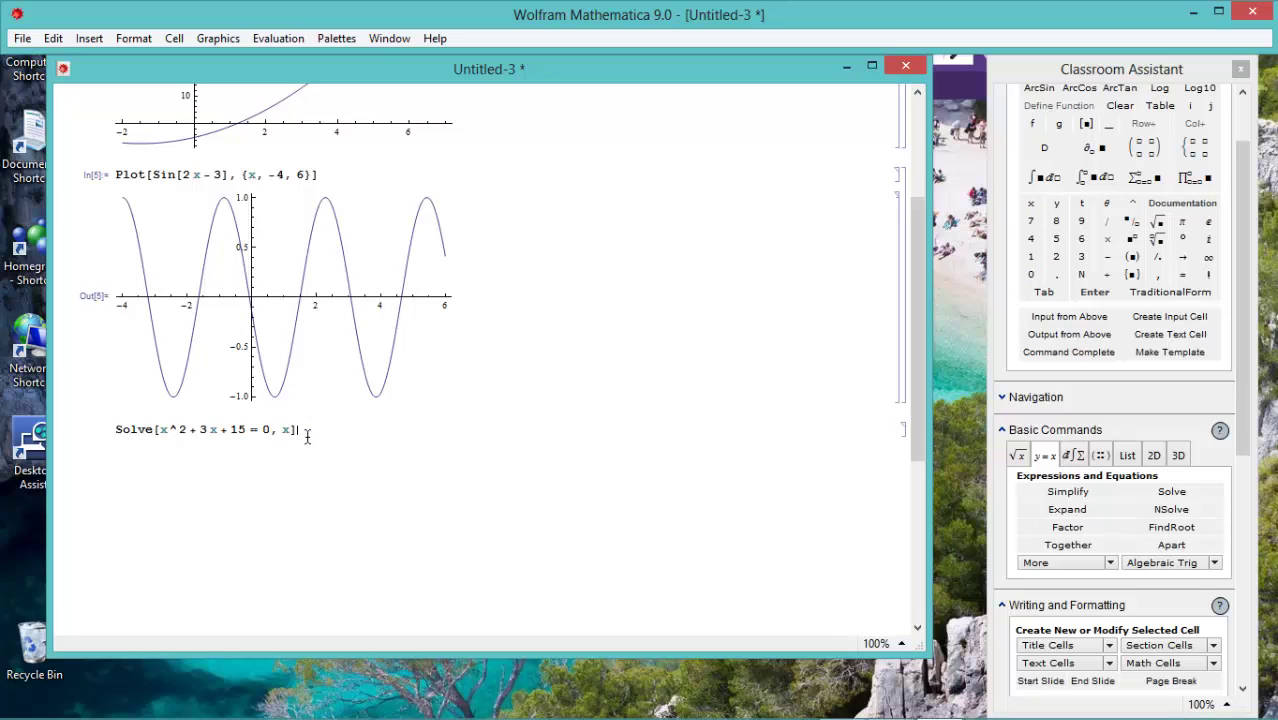
key(shift+Return)
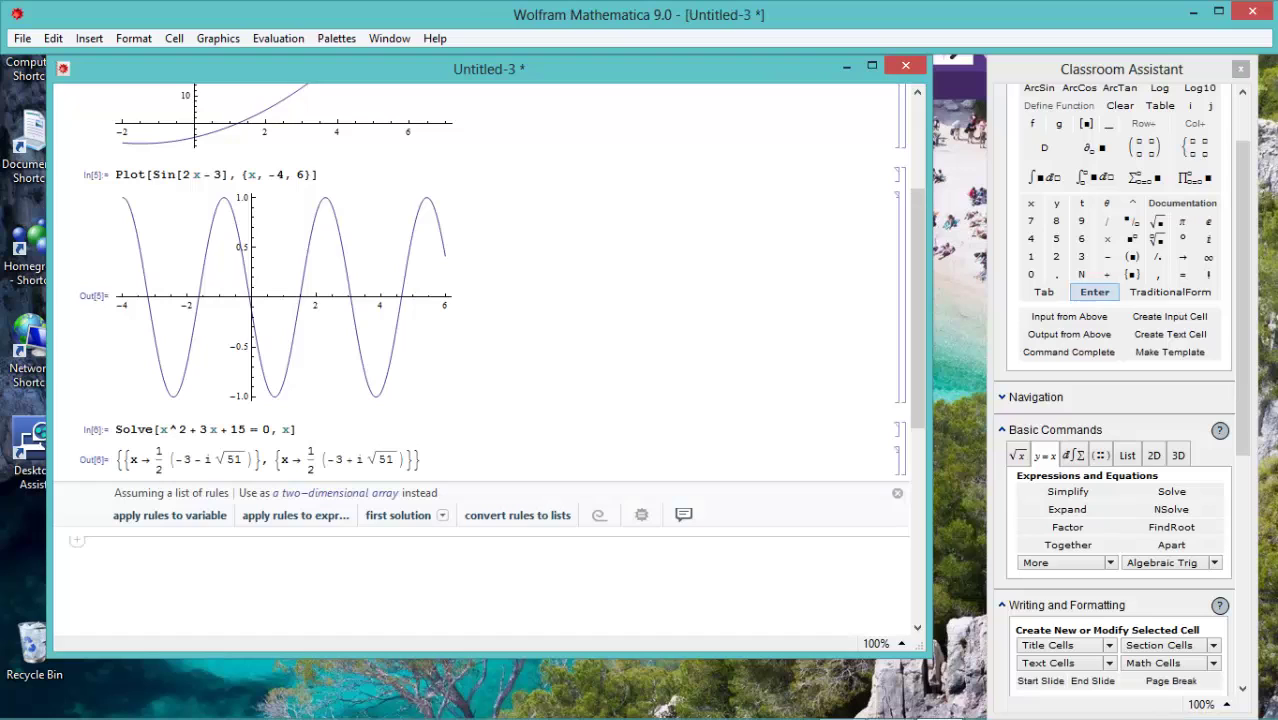
Place the cursor at a new cell position below the Solve output Out[6]
click(389, 443)
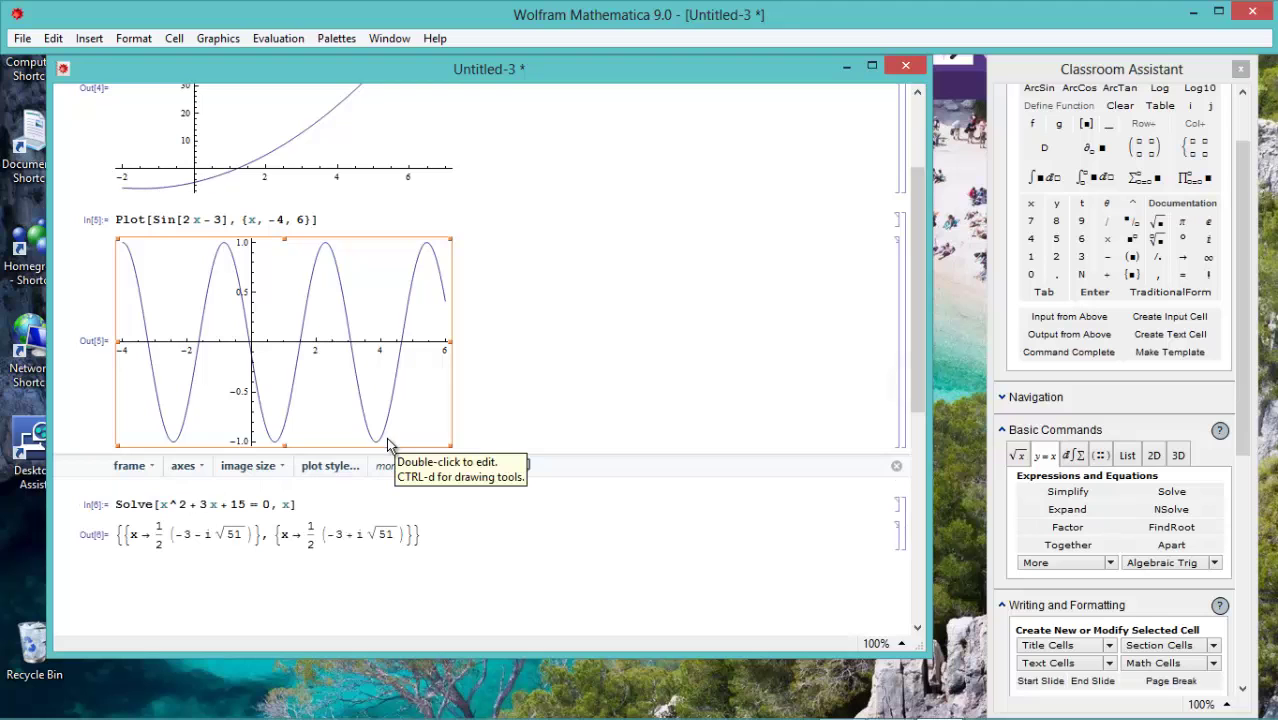
scroll(389, 443, down, 2)
scroll(389, 443, up, 3)
scroll(388, 440, down, 3)
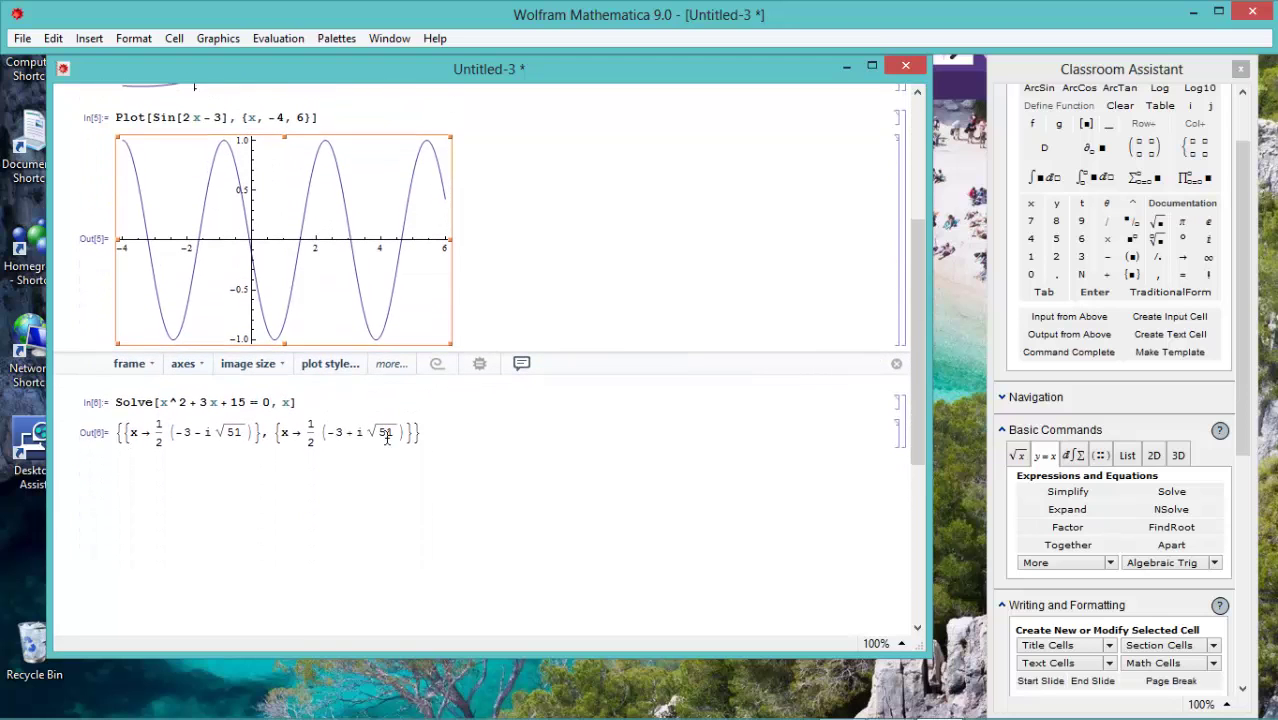
click(158, 486)
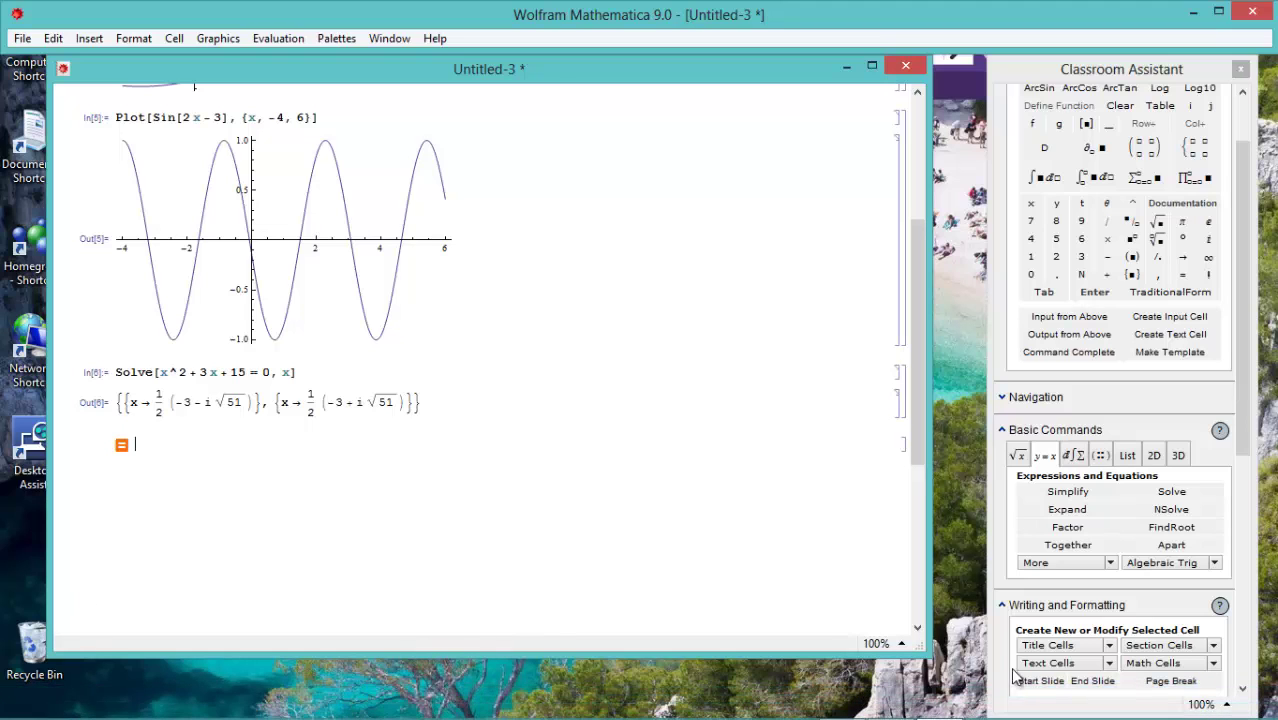
Open the Windows touch keyboard in its handwriting layout
click(1006, 704)
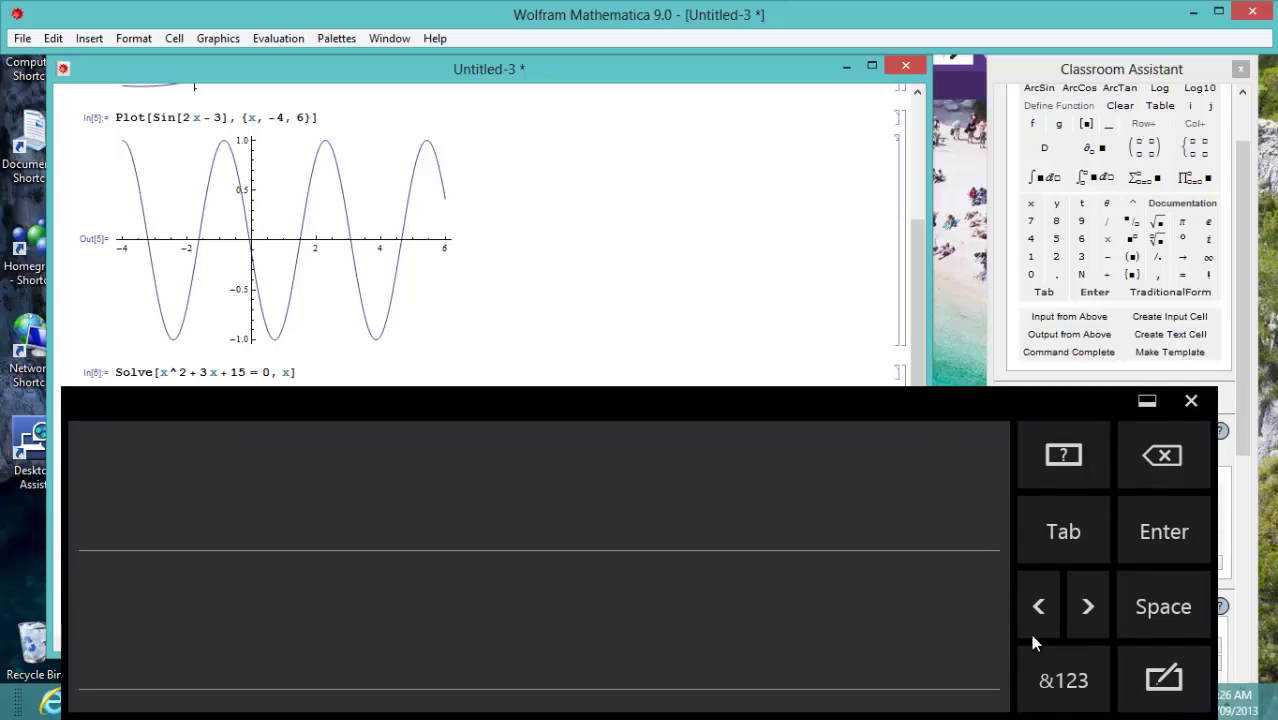
click(1145, 677)
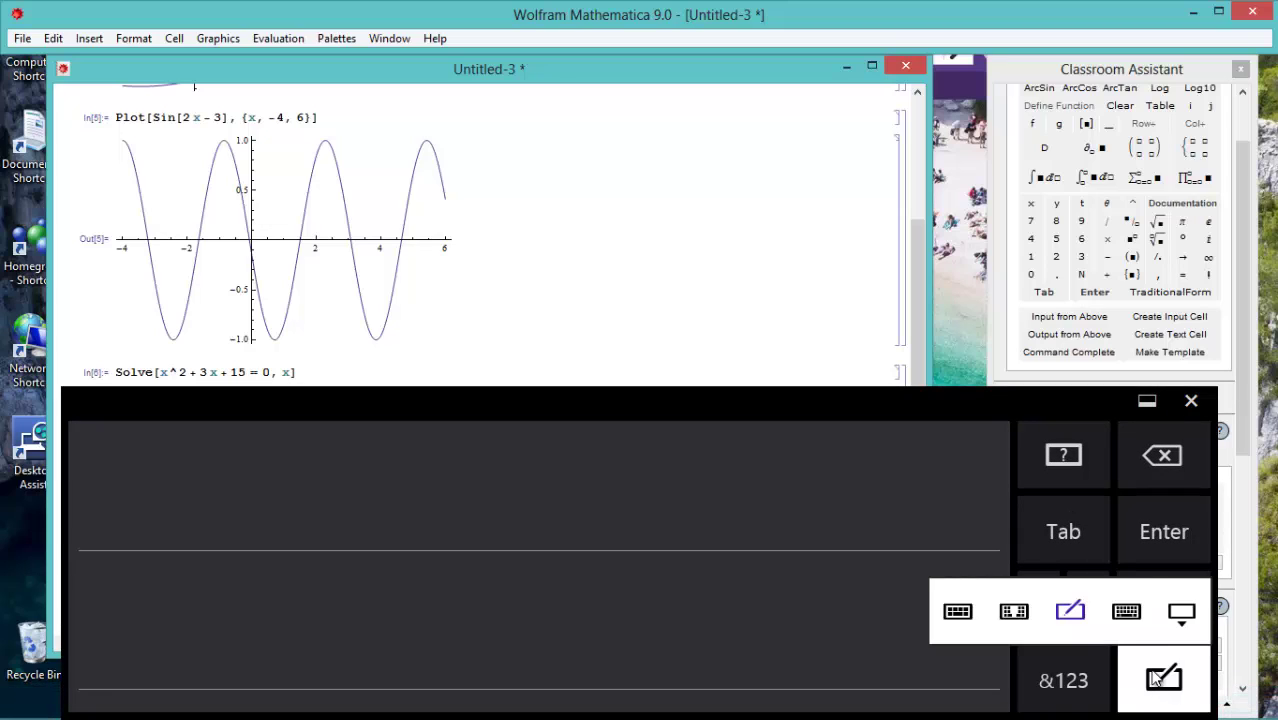
click(1078, 610)
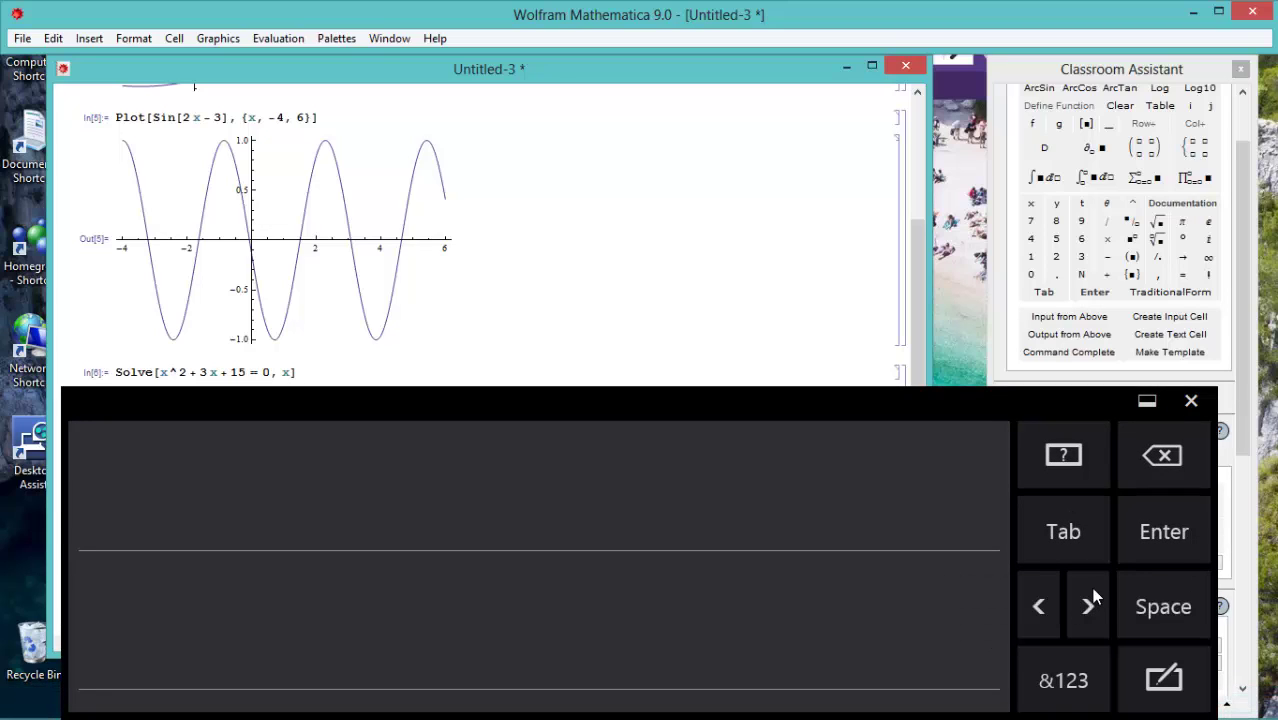
Handwrite 'find x if' into the query cell, then close the panel
mouse_move(191, 454)
mouse_down()
mouse_move(140, 528)
mouse_move(157, 508)
mouse_up()
drag(211, 500, 211, 522)
drag(251, 483, 330, 522)
drag(451, 497, 492, 512)
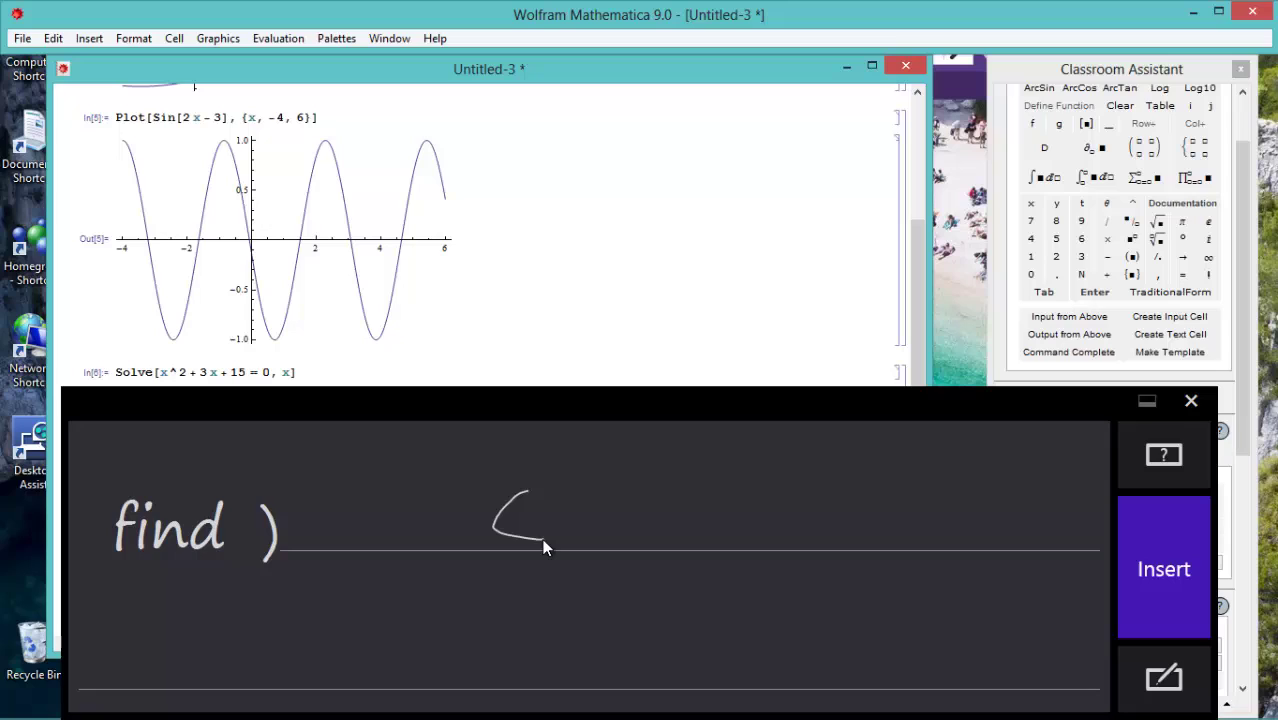
drag(463, 503, 456, 543)
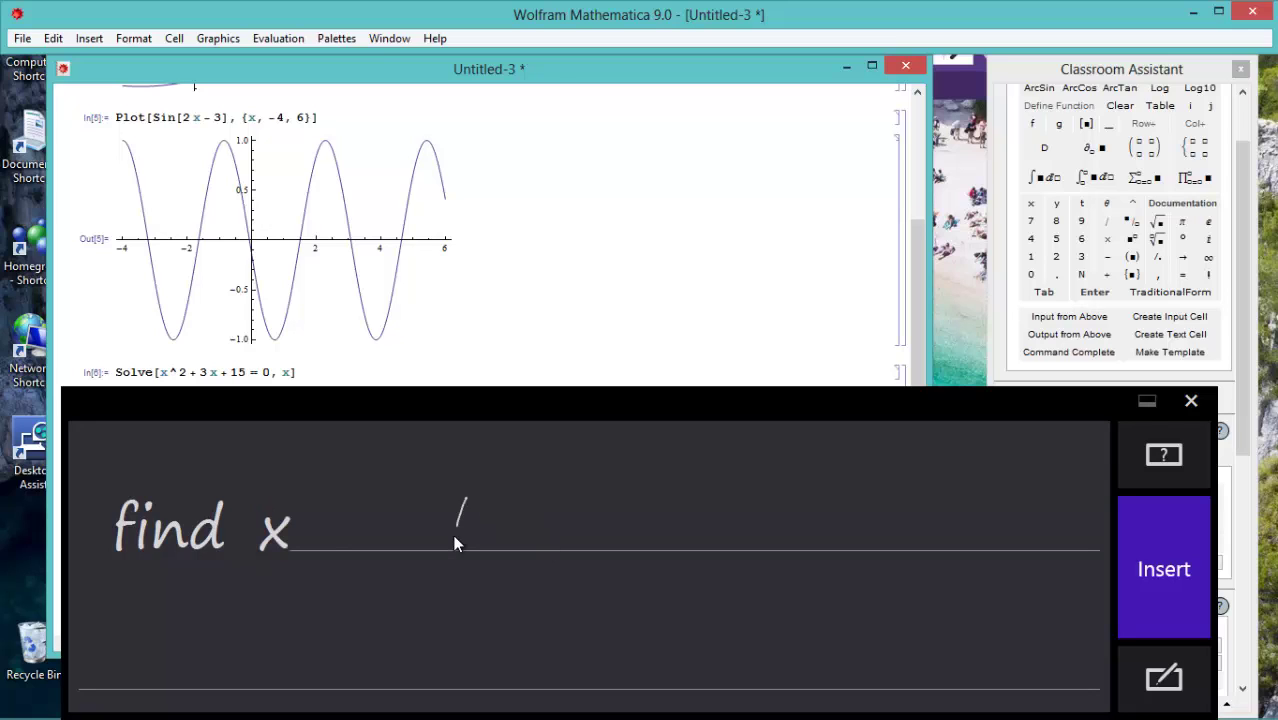
drag(557, 500, 513, 543)
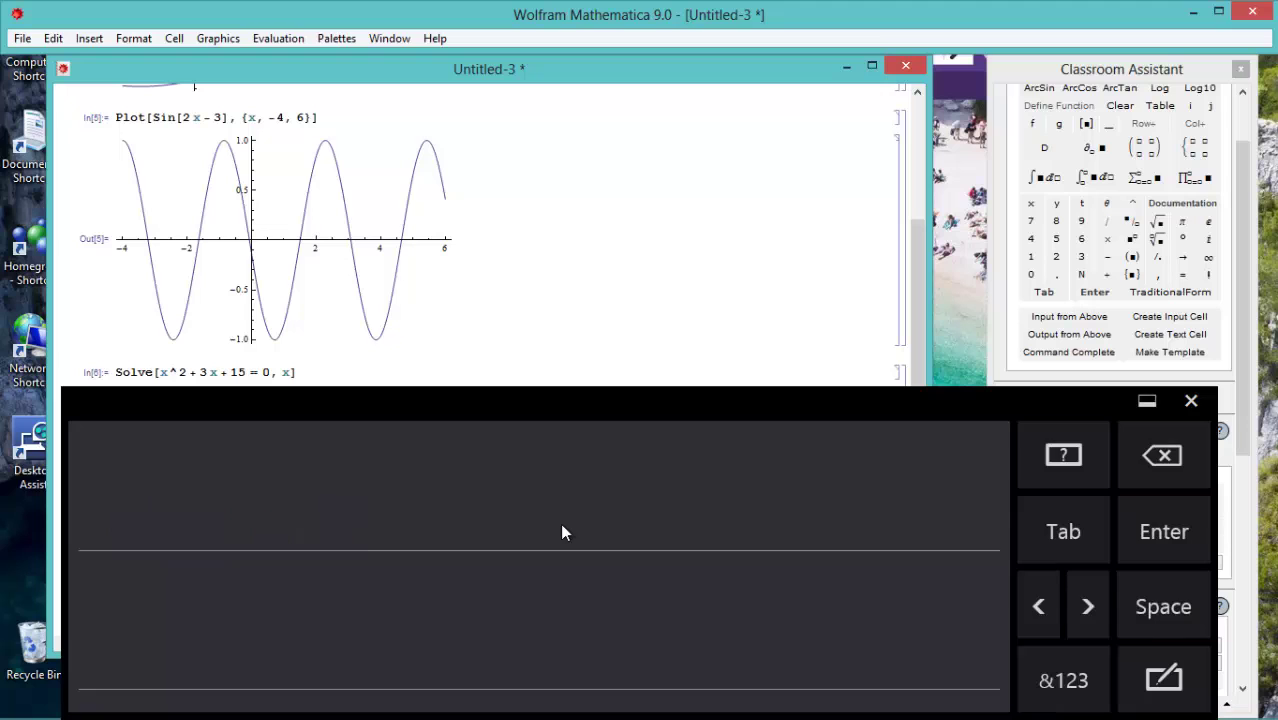
click(1193, 402)
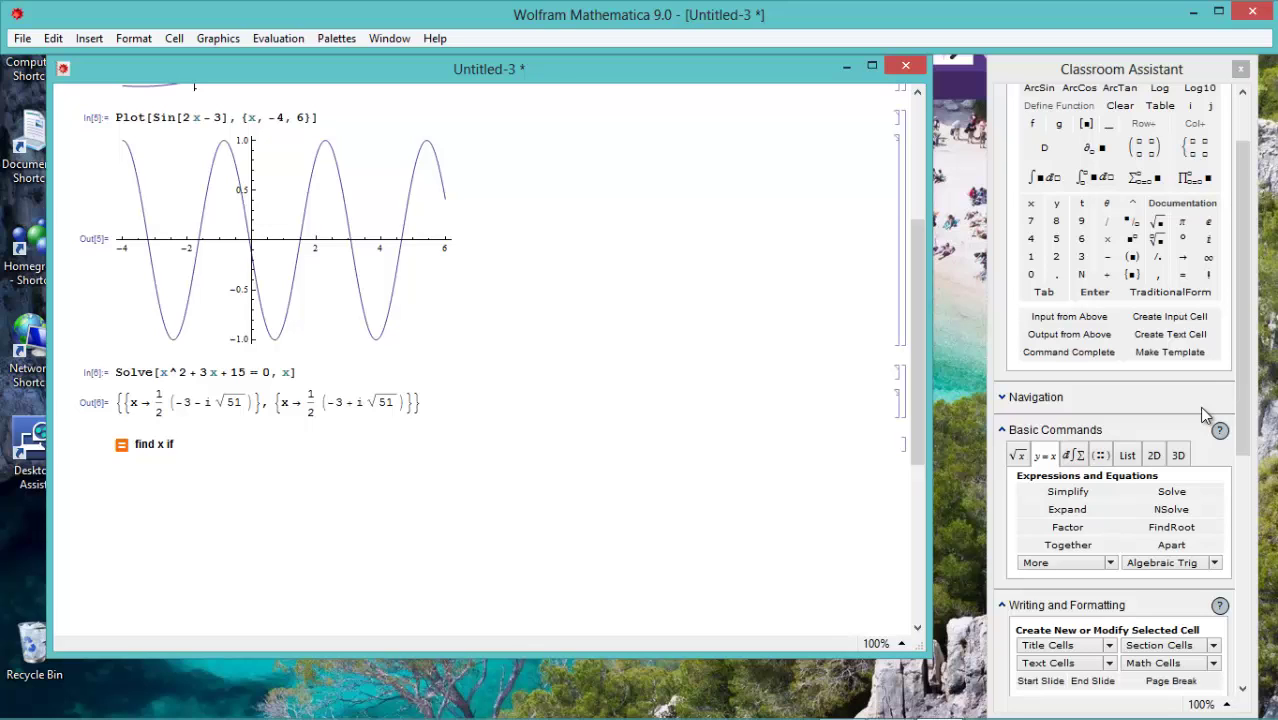
Append x^2-3x+1=0 so the query reads 'find x if x^2-3x+1=0'
click(1031, 204)
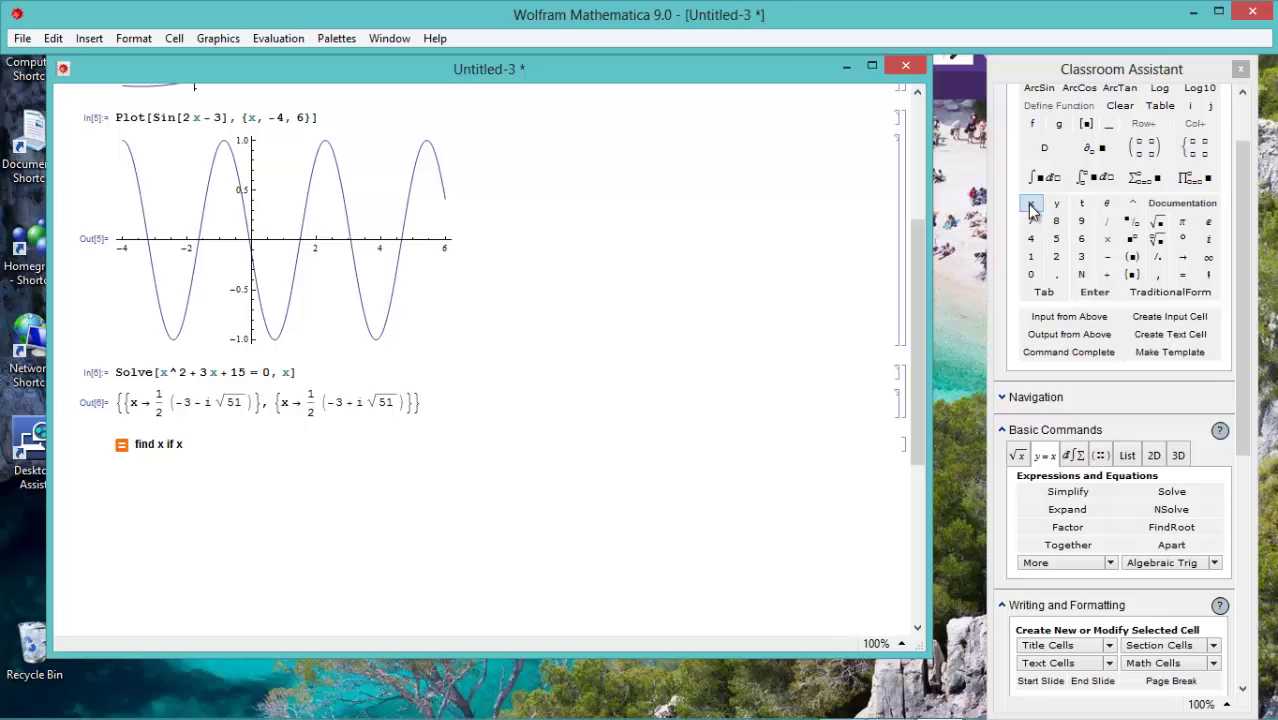
click(1133, 204)
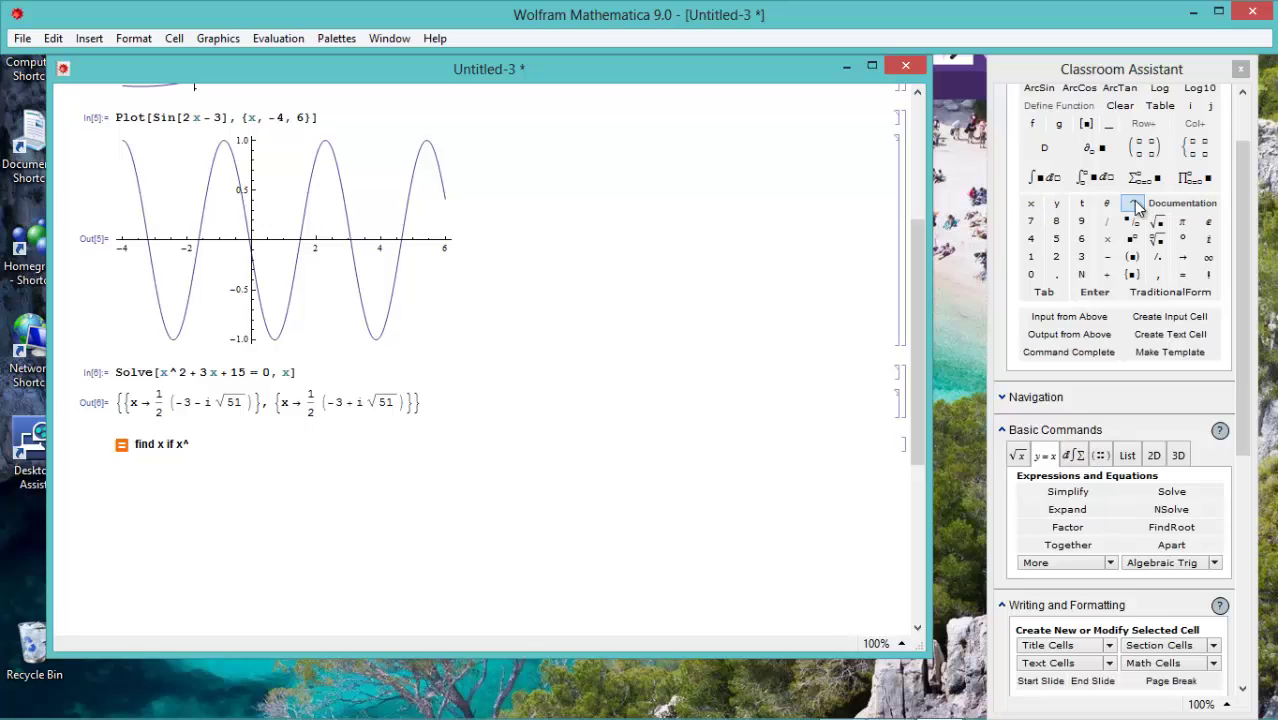
click(1055, 259)
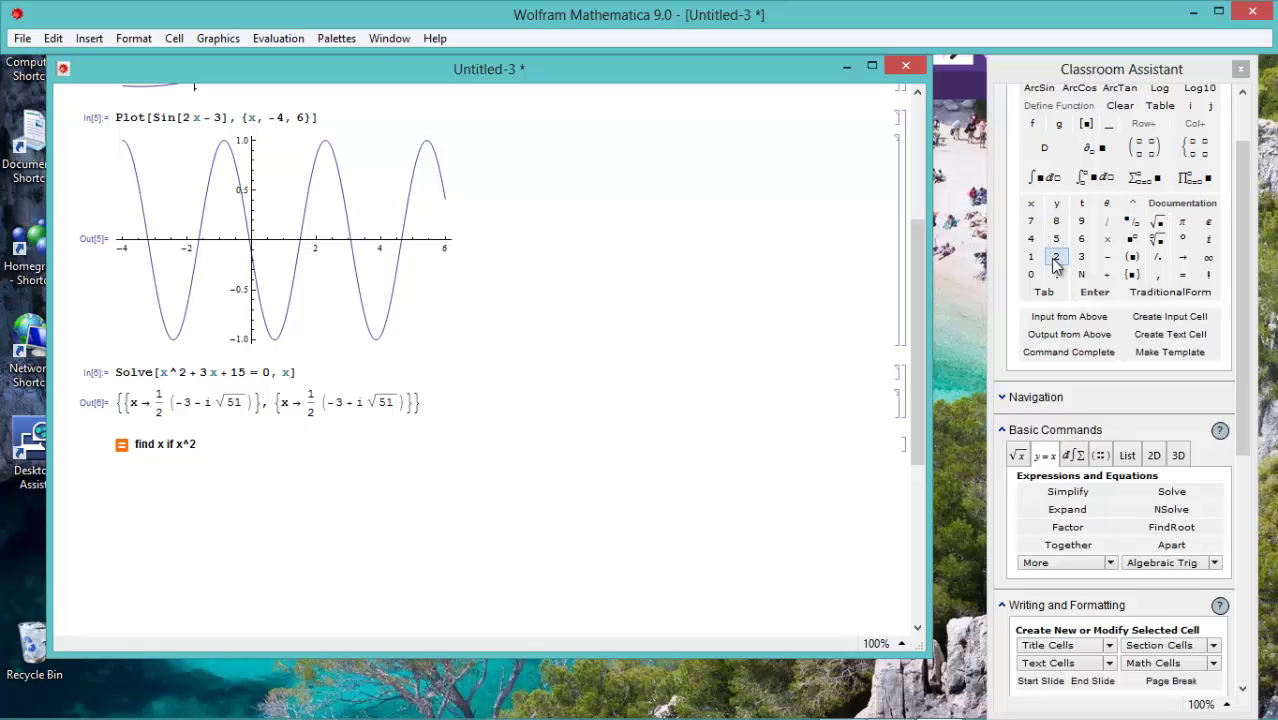
click(1108, 259)
click(1081, 259)
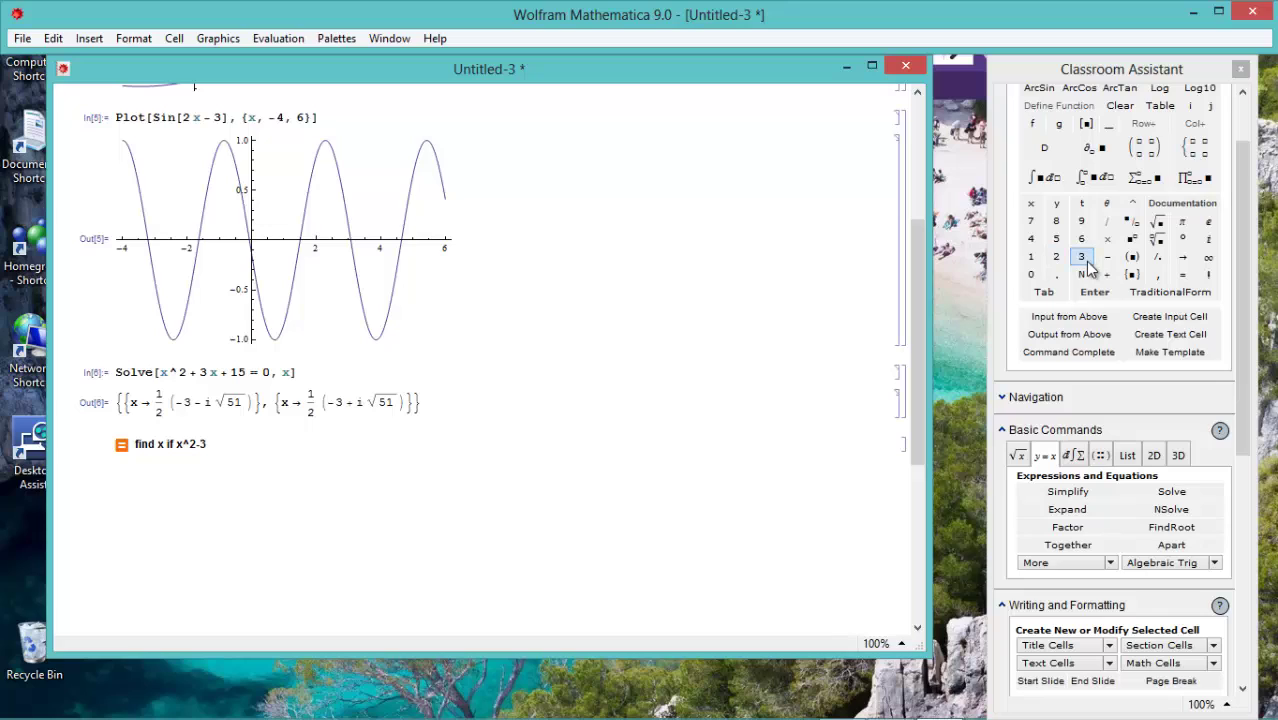
click(1031, 206)
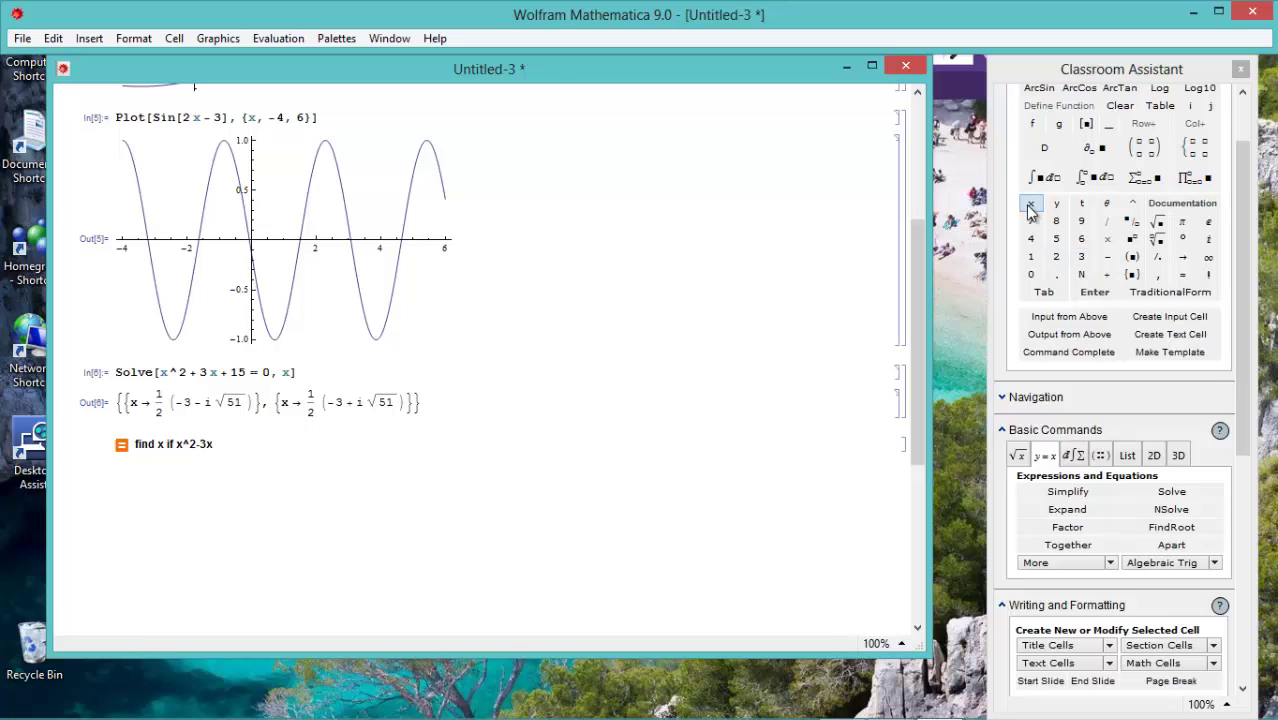
click(1107, 275)
click(1031, 257)
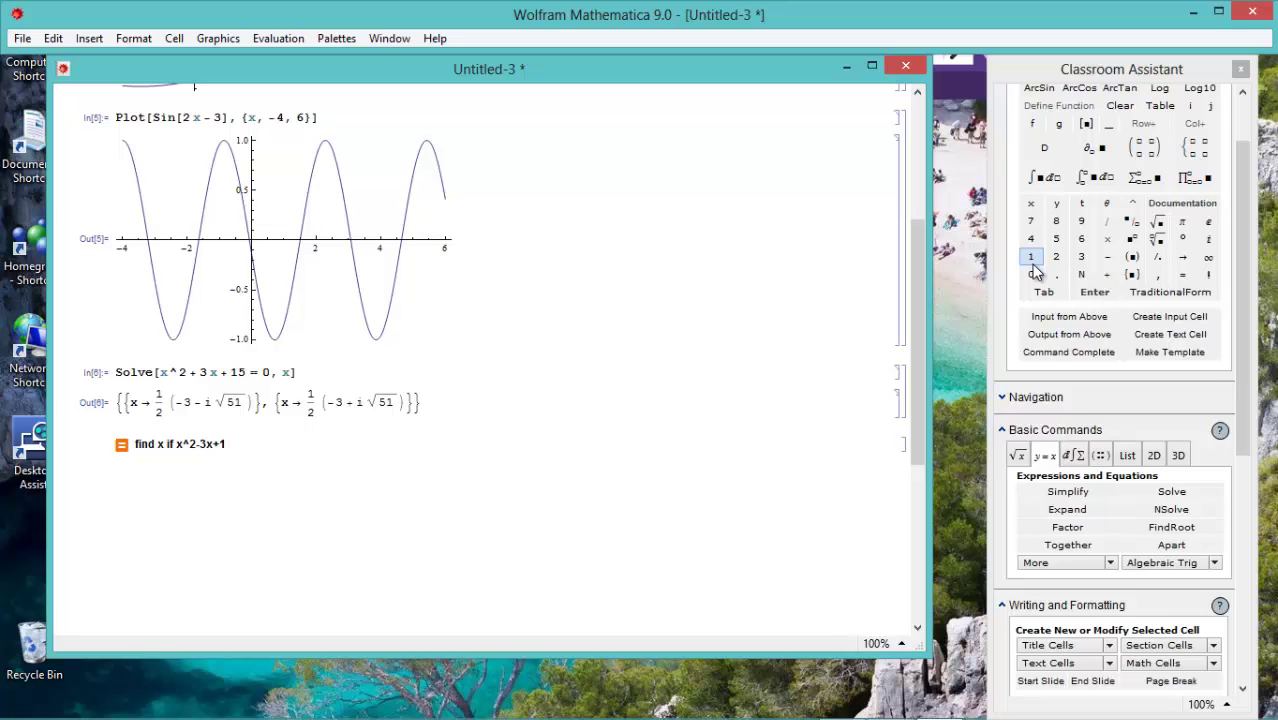
click(1182, 274)
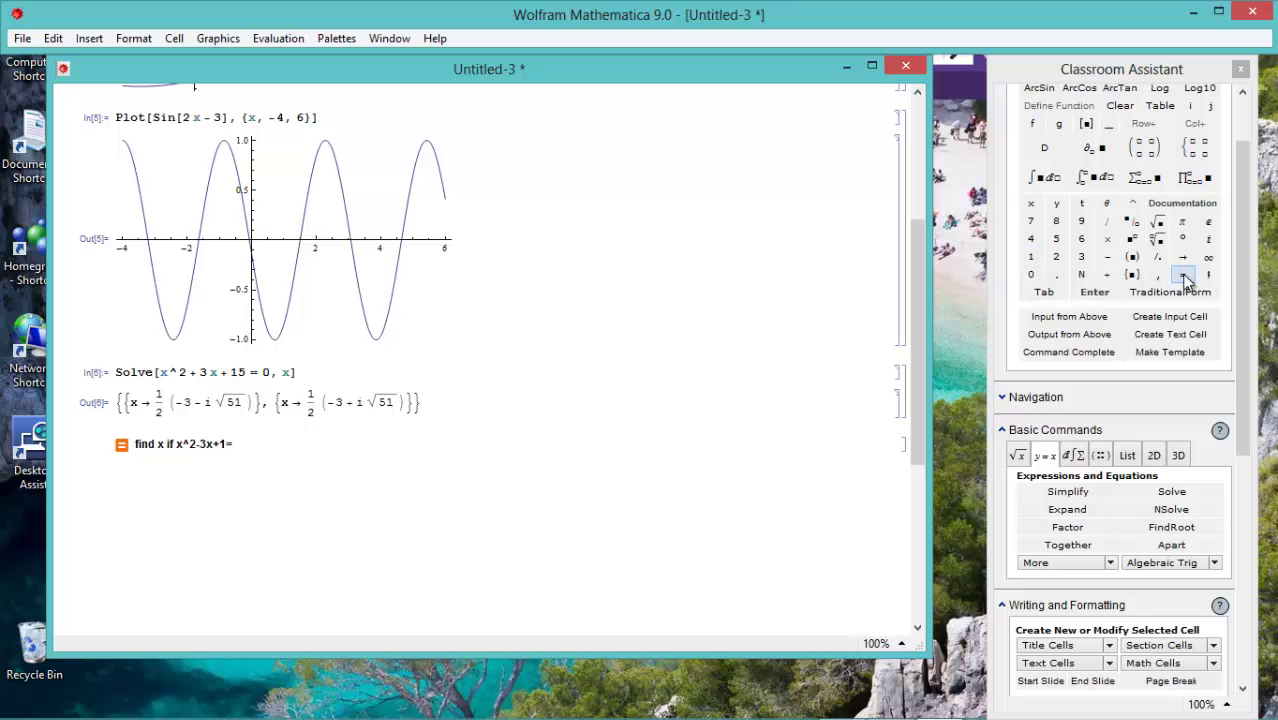
click(1031, 274)
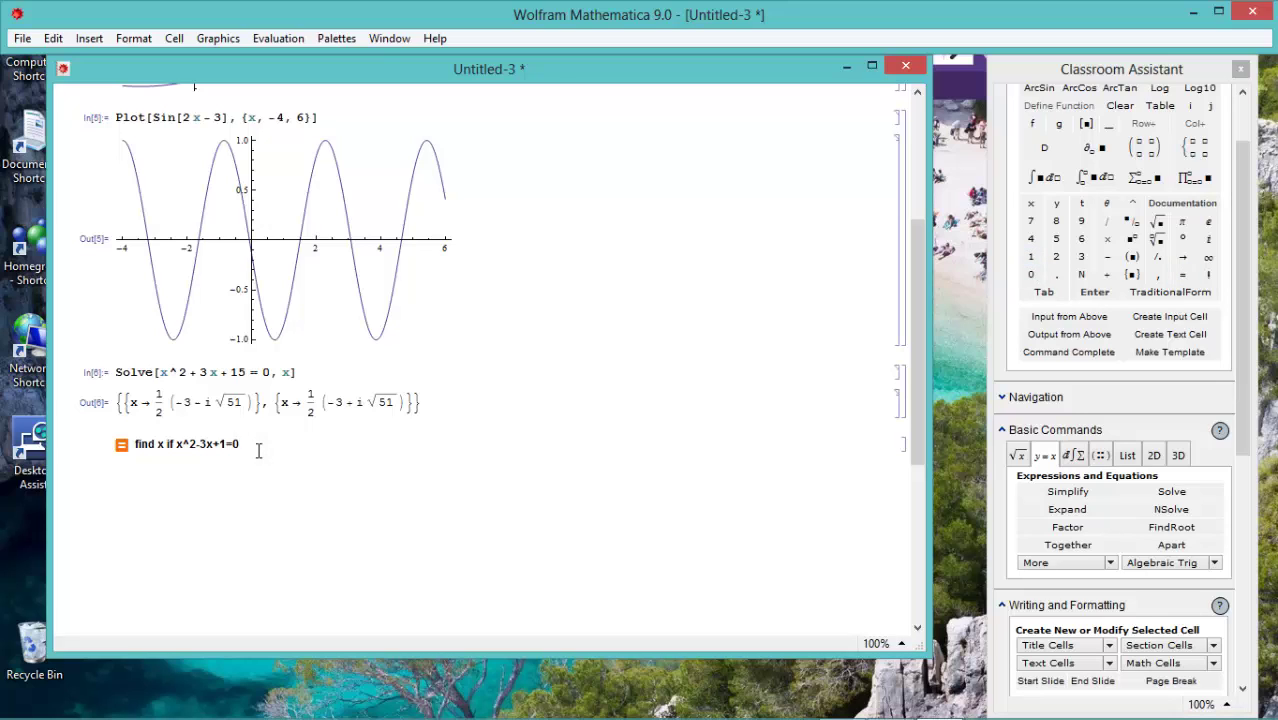
Submit the free-form query 'find x if x^2-3x+1=0' for evaluation
key(shift+Return)
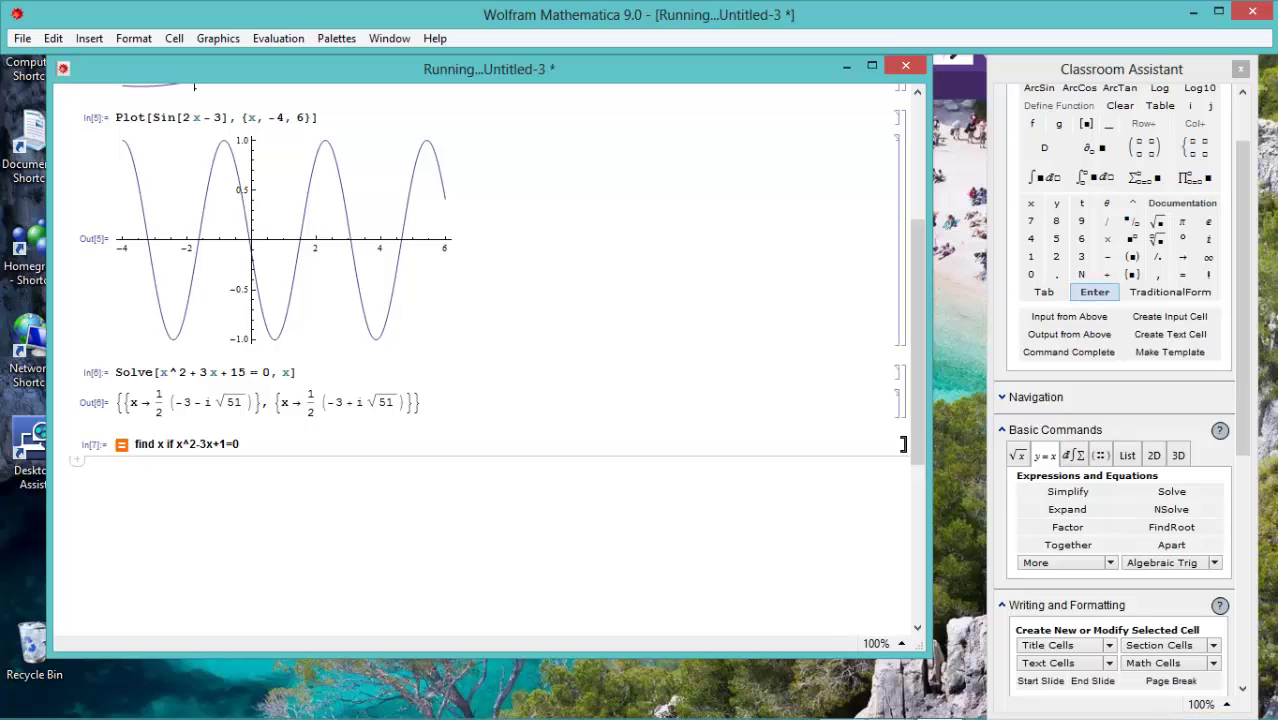